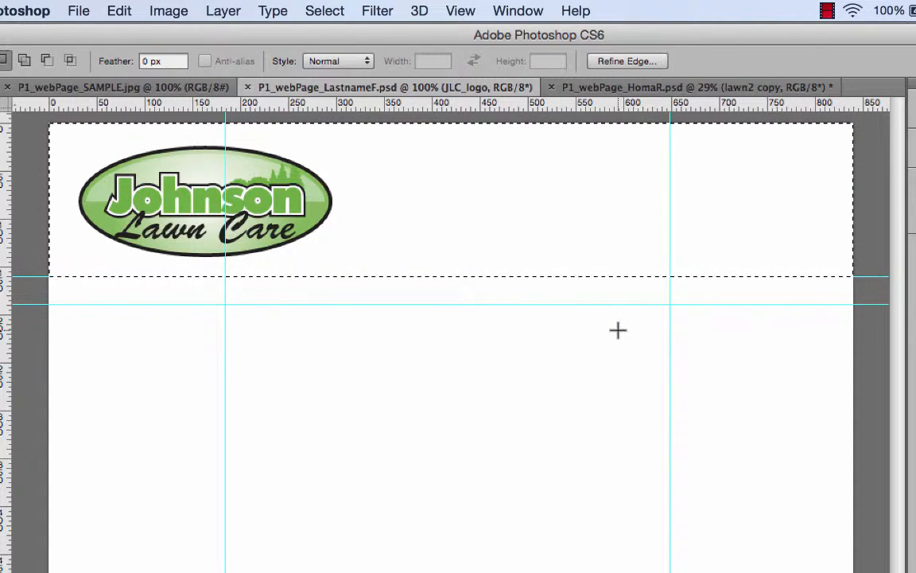
# - Paste the copied garden photo into the header selection, accepting the colour profile conversion
pyautogui.click(135, 11)
pyautogui.moveTo(157, 222)
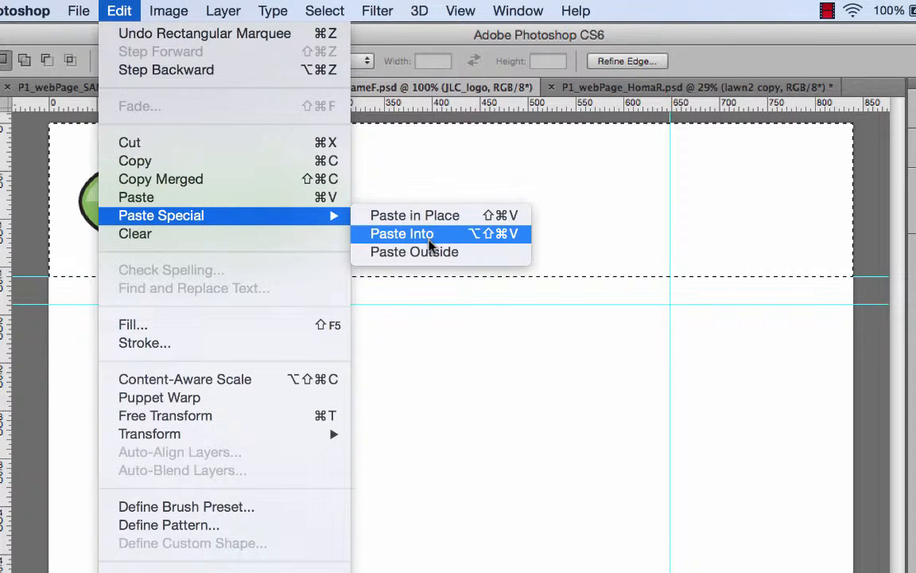
pyautogui.click(430, 243)
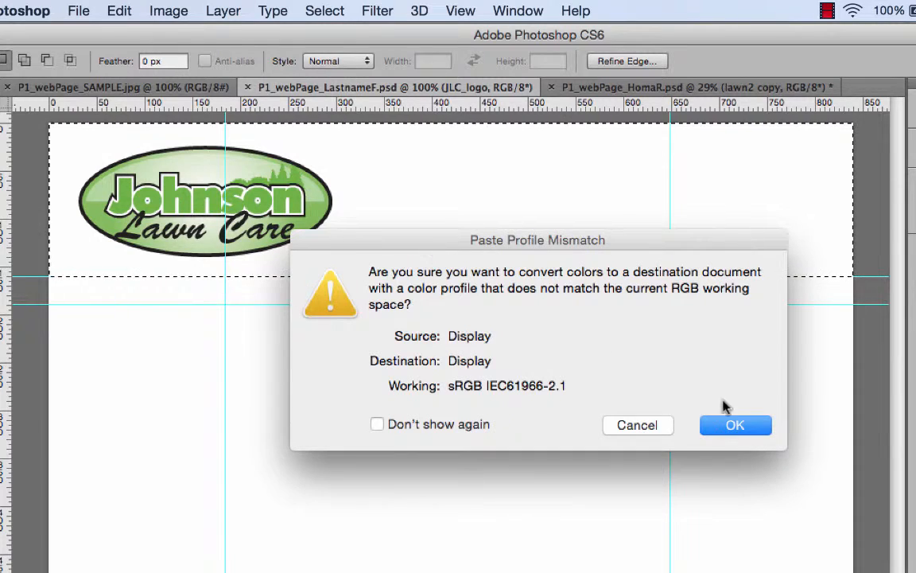
pyautogui.click(735, 424)
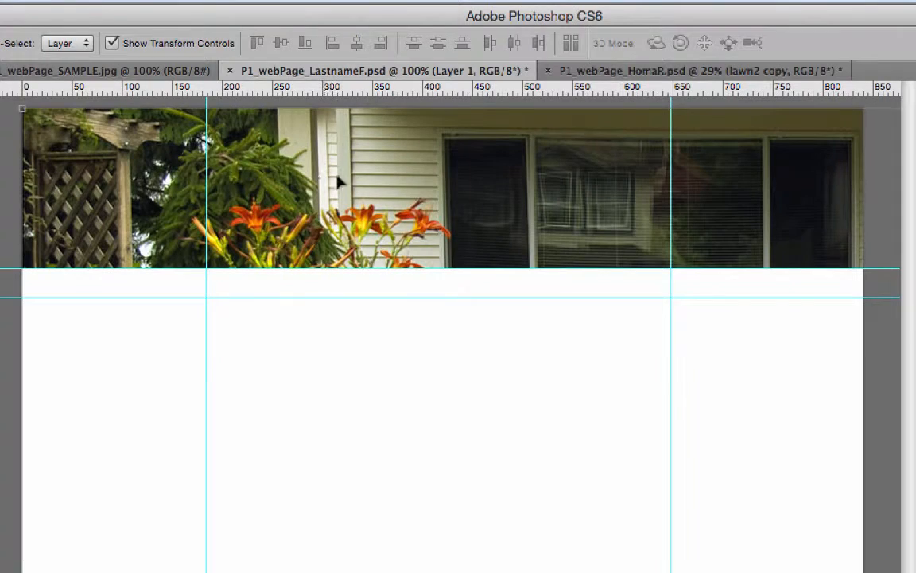
# - Scale the pasted garden photo down proportionally until it is slightly wider than the page
pyautogui.moveTo(488, 195); pyautogui.dragTo(453, 139)
pyautogui.scroll(-6, 464, 263)
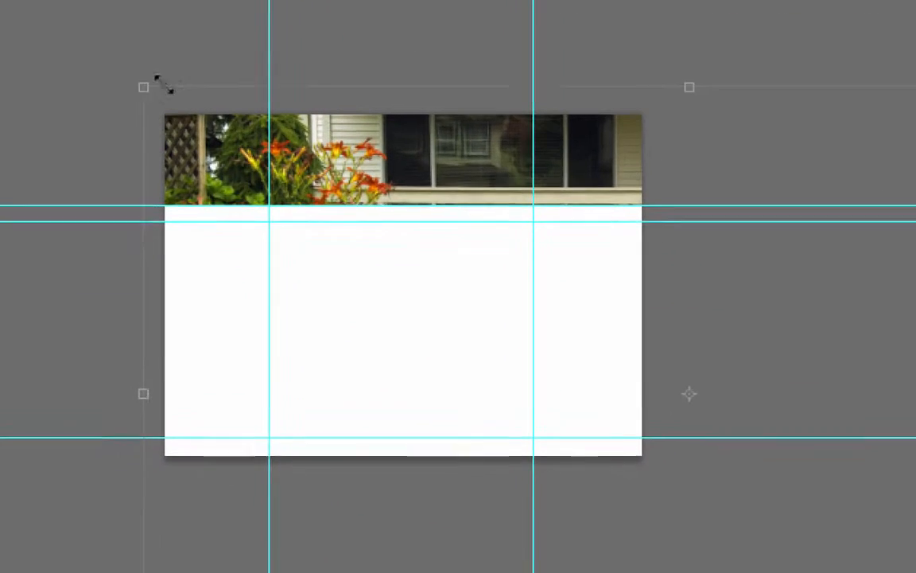
pyautogui.hotkey('ctrl', '-')
pyautogui.hotkey('ctrl', '-')
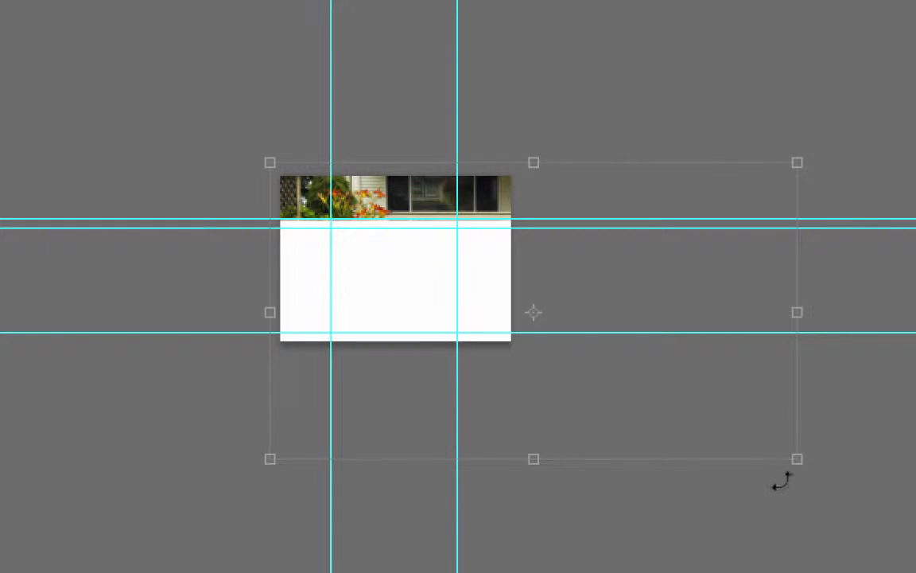
pyautogui.moveTo(796, 464); pyautogui.dragTo(525, 315)
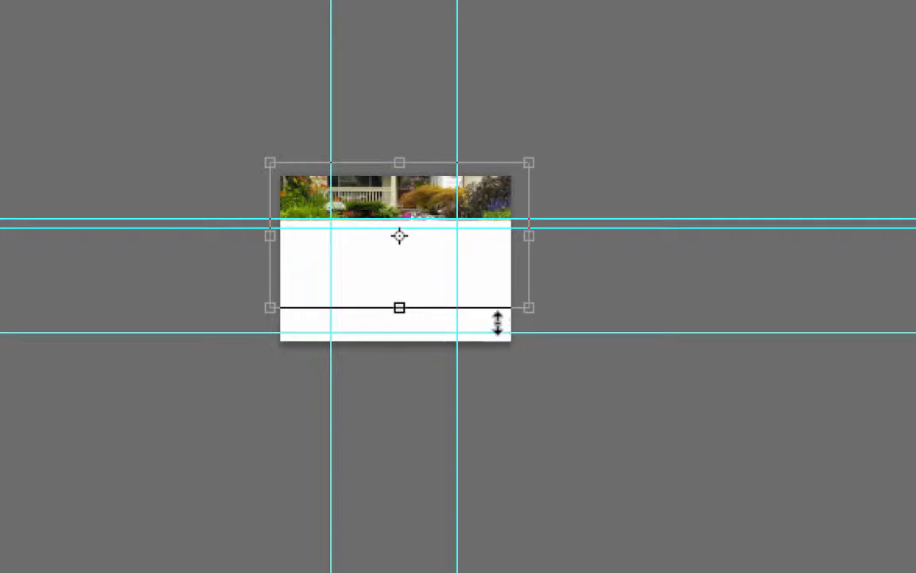
pyautogui.hotkey('ctrl', '+')
pyautogui.hotkey('ctrl', '+')
pyautogui.hotkey('ctrl', '+')
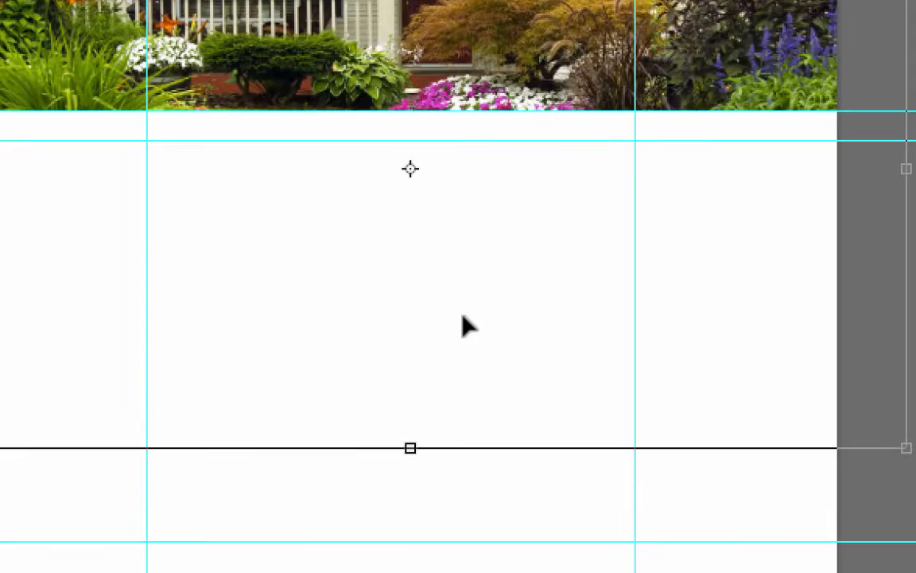
# - Reposition the garden photo so its lawn and flower beds fill the header, and reduce it slightly while keeping the full page width covered
pyautogui.moveTo(484, 46); pyautogui.dragTo(549, 59)
pyautogui.moveTo(505, 182); pyautogui.dragTo(508, 222)
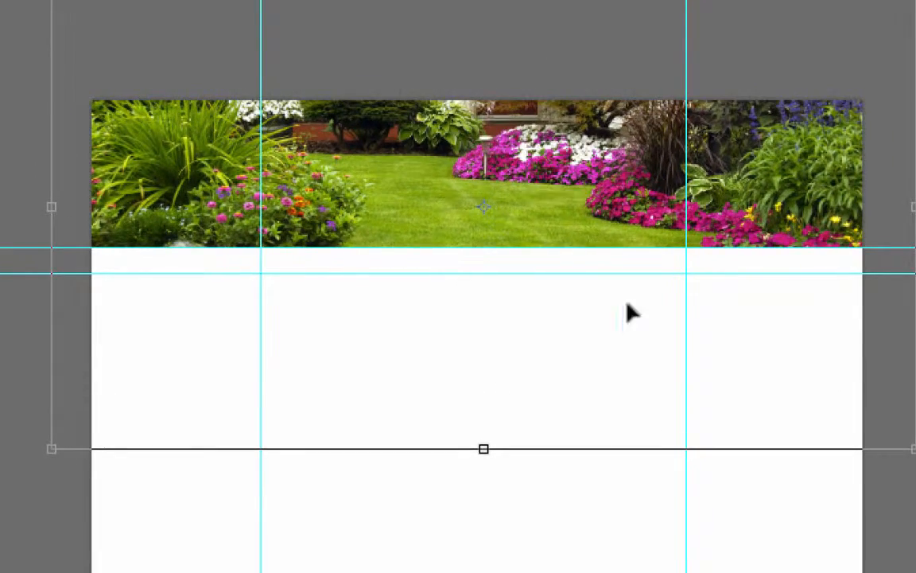
pyautogui.moveTo(909, 444); pyautogui.dragTo(874, 409)
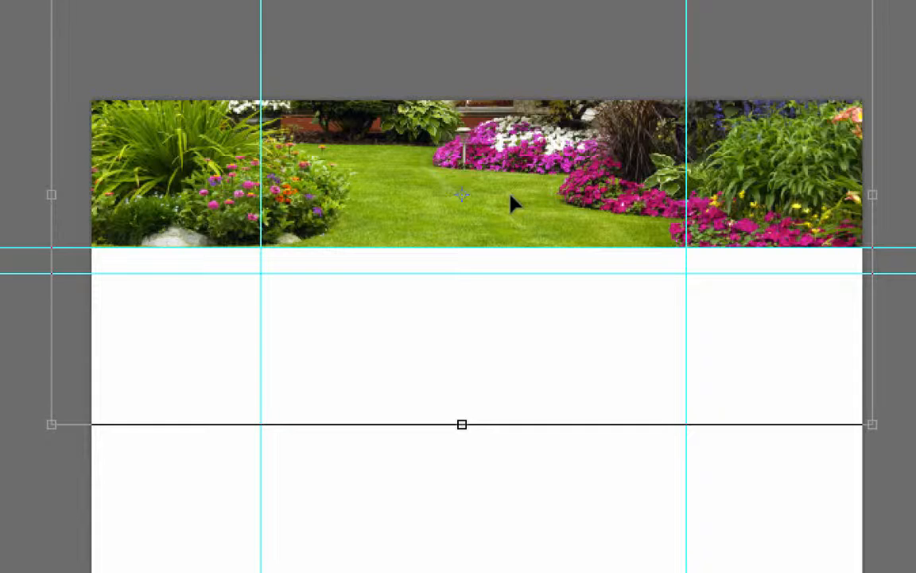
pyautogui.moveTo(48, 424); pyautogui.dragTo(73, 410)
pyautogui.moveTo(441, 199); pyautogui.dragTo(457, 177)
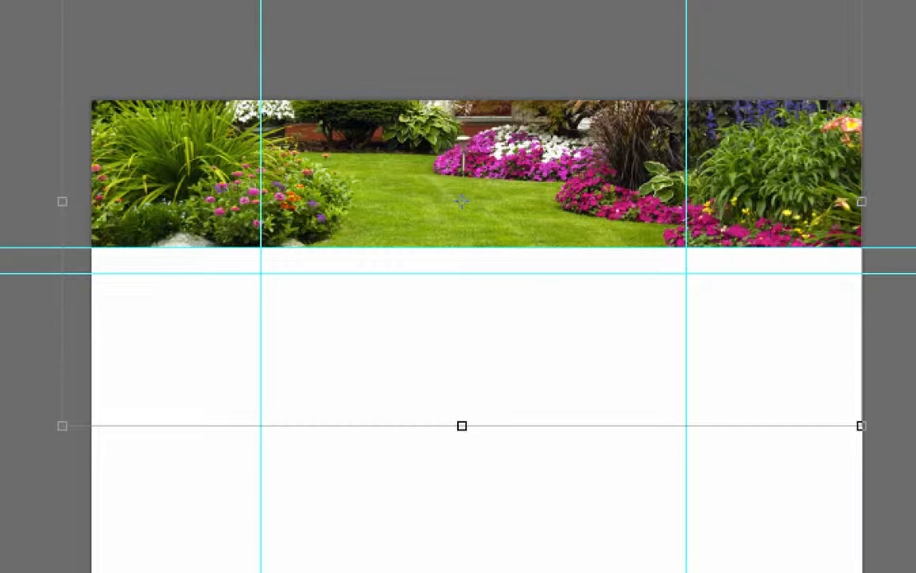
# - Select the entire header band, and copy the 600 × 400 lawn image with the willow and red tulips from the browser's image results
pyautogui.press('m')
pyautogui.moveTo(92, 100); pyautogui.dragTo(861, 247)
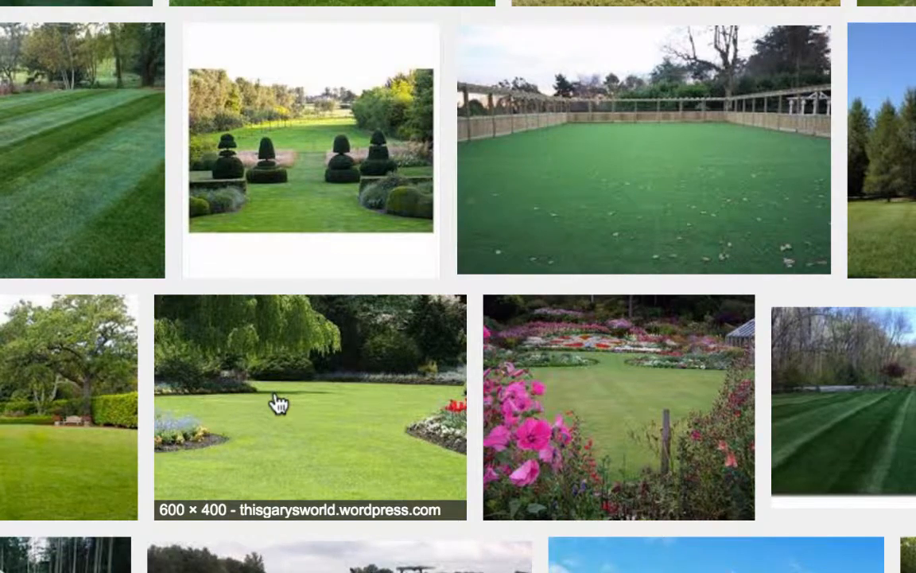
pyautogui.click(262, 422)
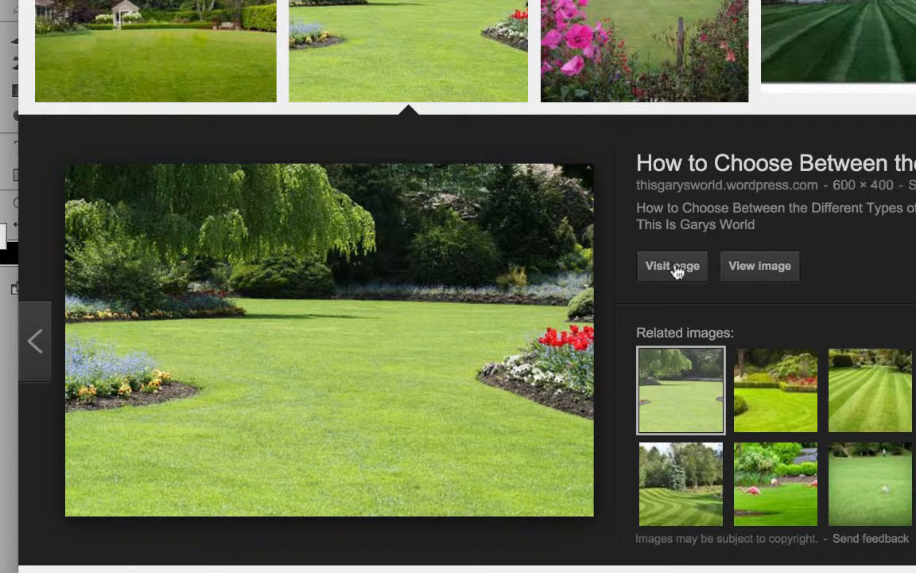
pyautogui.rightClick(393, 320)
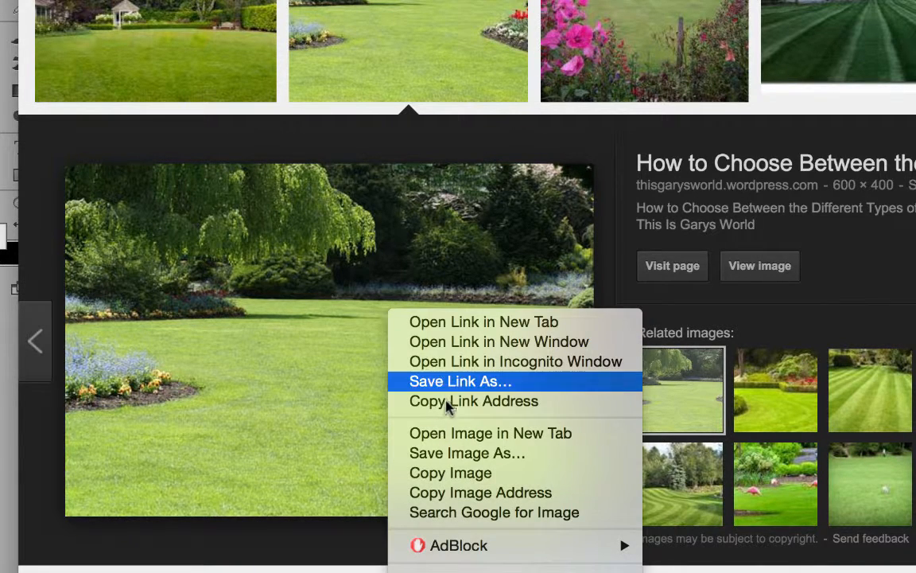
pyautogui.click(447, 475)
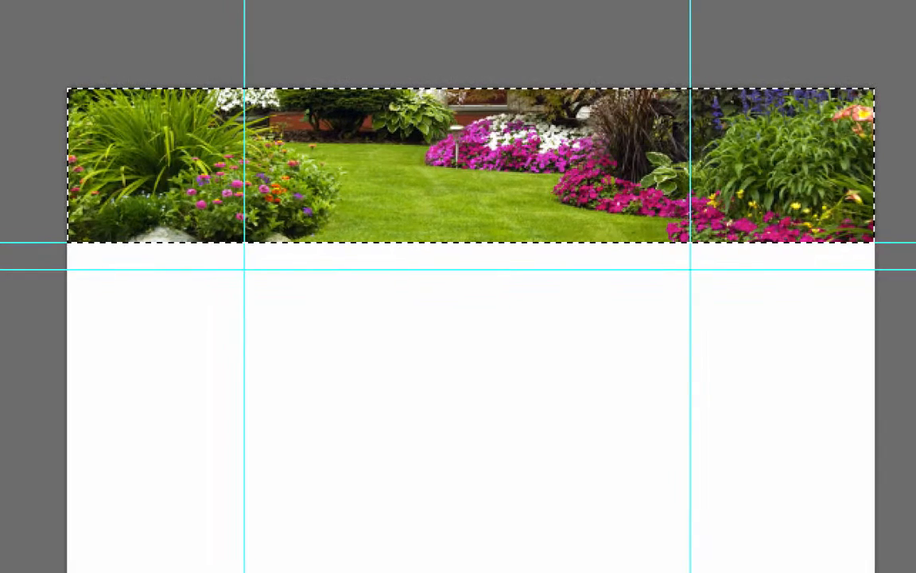
# - Paste the copied lawn image into the header selection
pyautogui.click(1, 2)
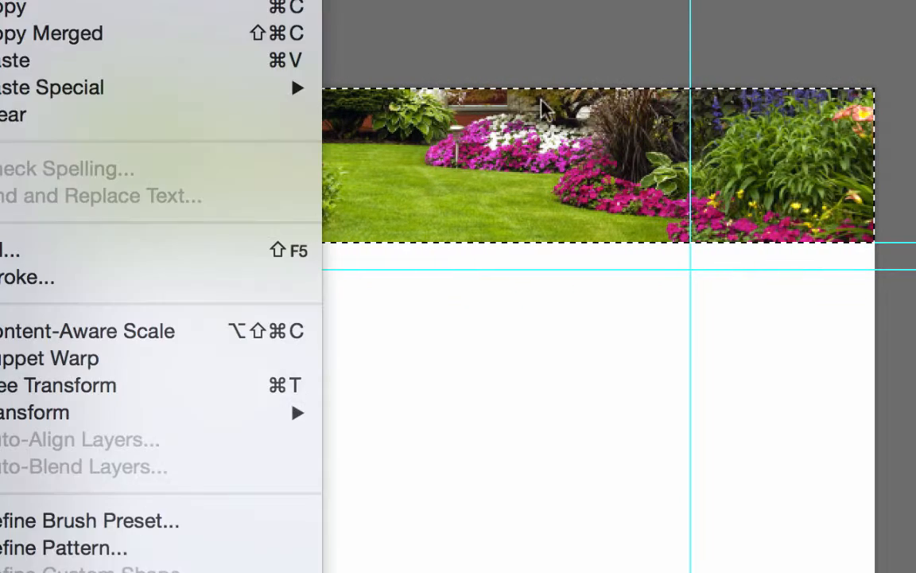
pyautogui.moveTo(318, 106)
pyautogui.click(509, 136)
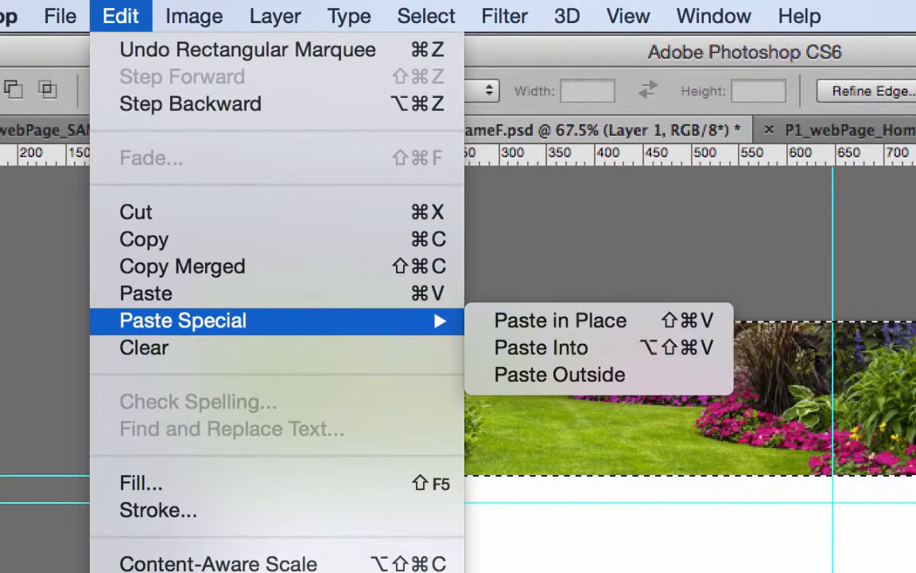
pyautogui.press('Return')
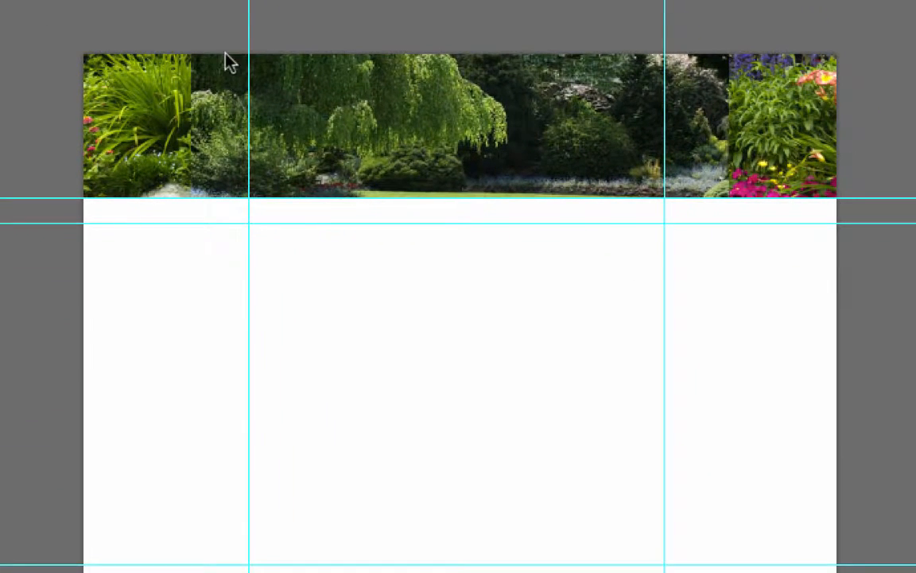
# - Enlarge the second lawn photo with Free Transform until it spans beyond both page edges, about 893 px wide
pyautogui.hotkey('ctrl', 't')
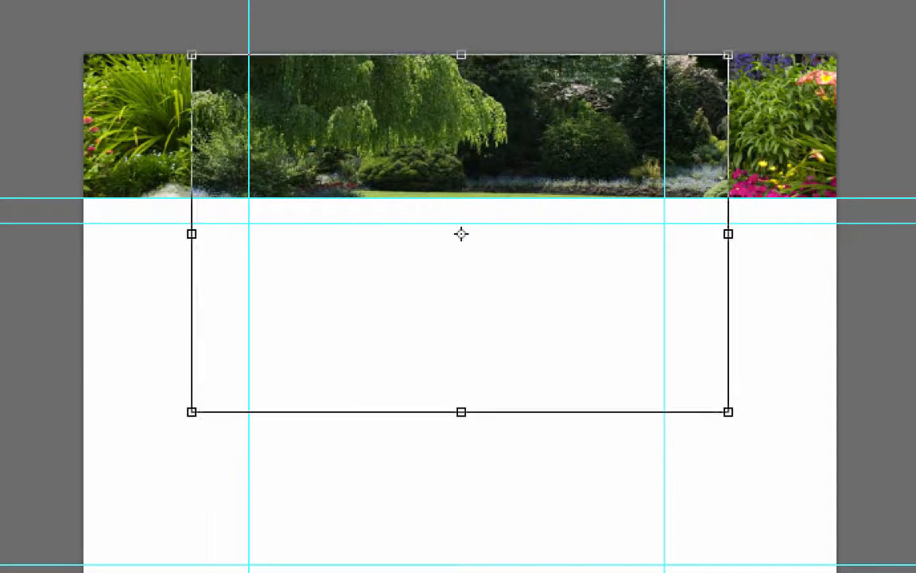
pyautogui.moveTo(192, 55); pyautogui.dragTo(57, 0)
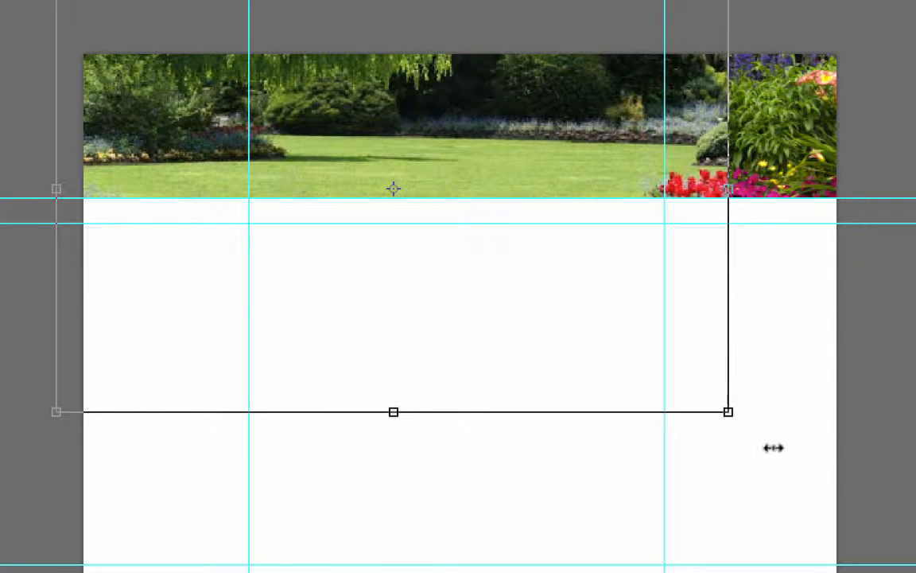
pyautogui.moveTo(728, 411); pyautogui.dragTo(855, 496)
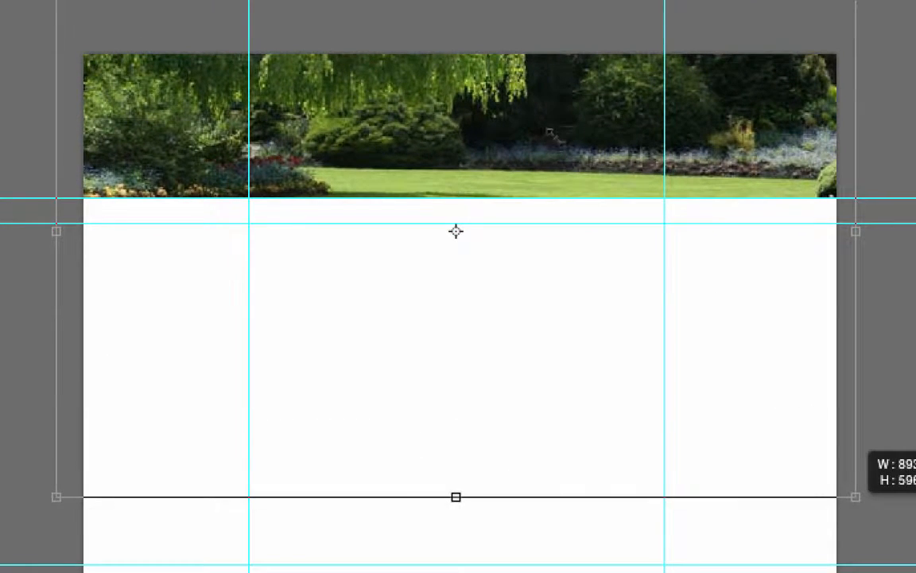
# - Reduce the second lawn photo slightly and position it so the hedges, lawn and tips of the red tulips fill the header
pyautogui.moveTo(556, 100); pyautogui.dragTo(555, 127)
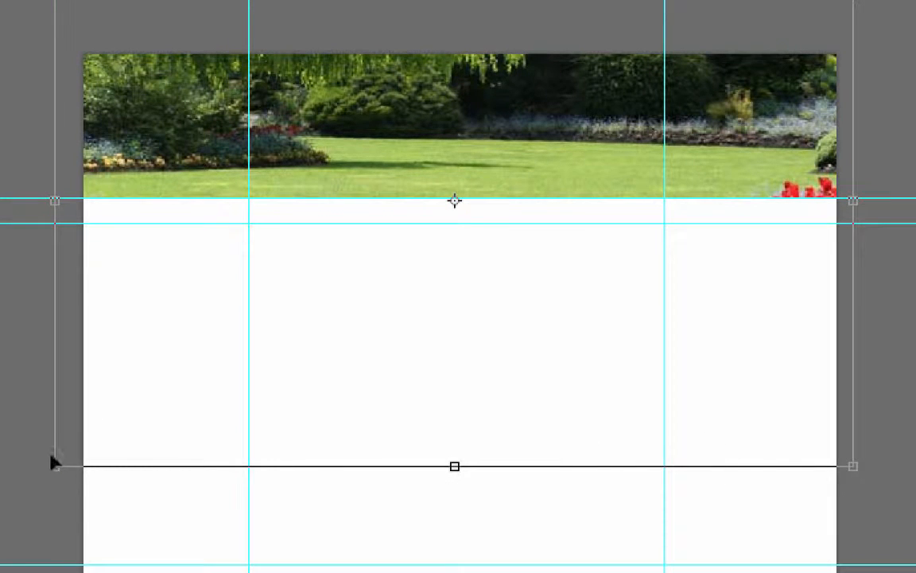
pyautogui.moveTo(55, 465); pyautogui.dragTo(73, 454)
pyautogui.moveTo(703, 123); pyautogui.dragTo(700, 129)
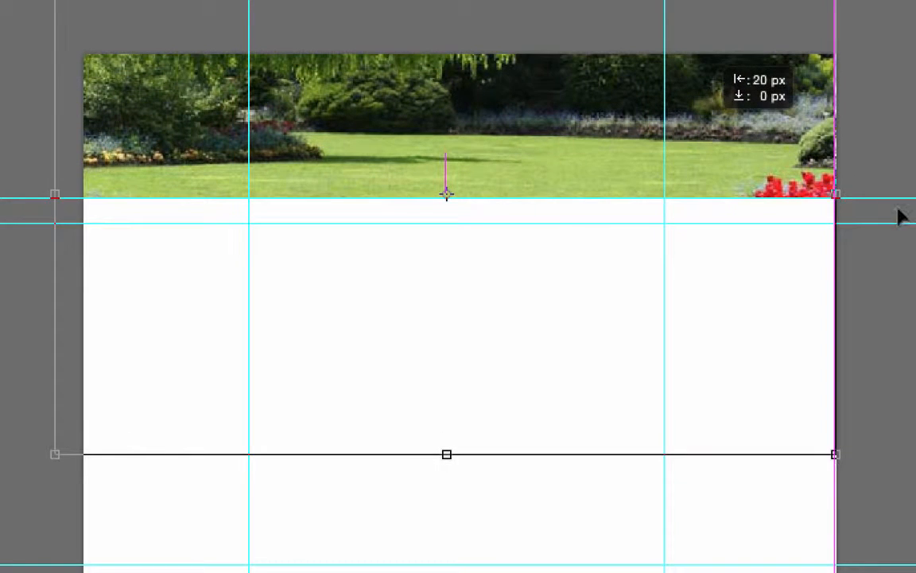
pyautogui.moveTo(824, 203); pyautogui.dragTo(826, 202)
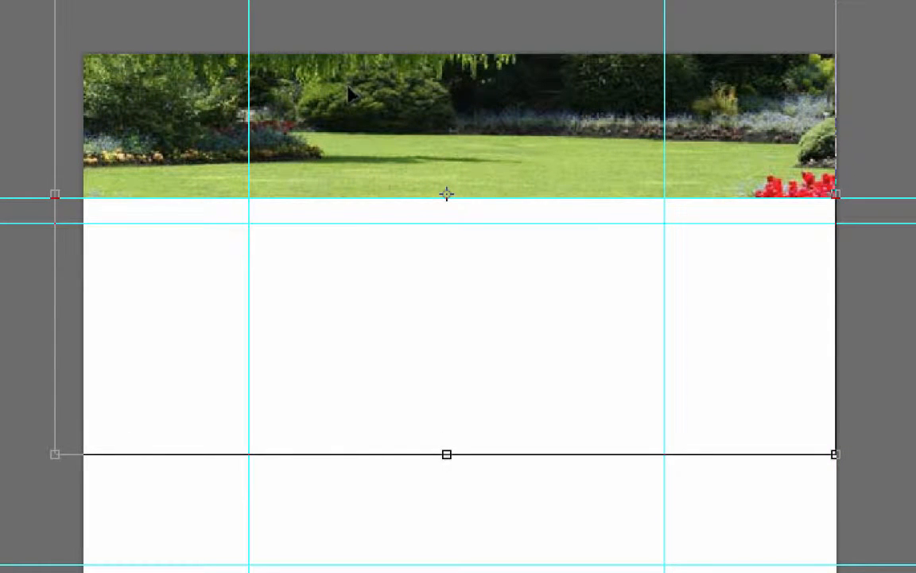
pyautogui.moveTo(348, 96); pyautogui.dragTo(350, 102)
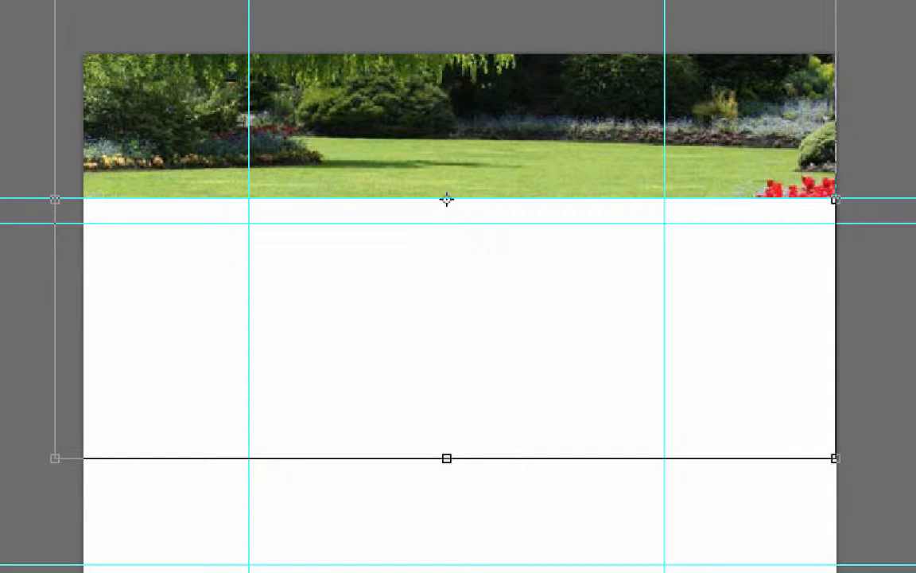
pyautogui.moveTo(480, 163); pyautogui.dragTo(499, 174)
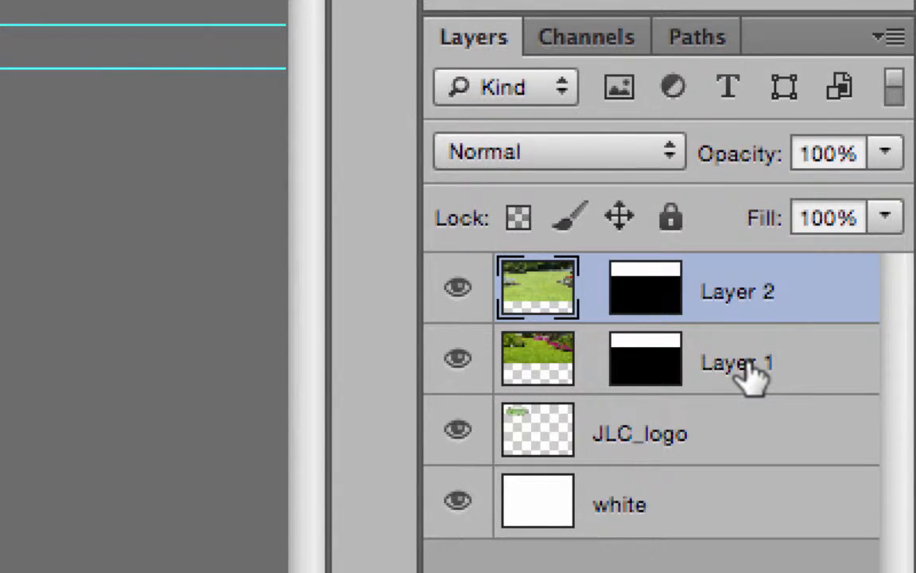
# - Rename Layer 1 as lawn1 and Layer 2 as lawn2
pyautogui.doubleClick(744, 365)
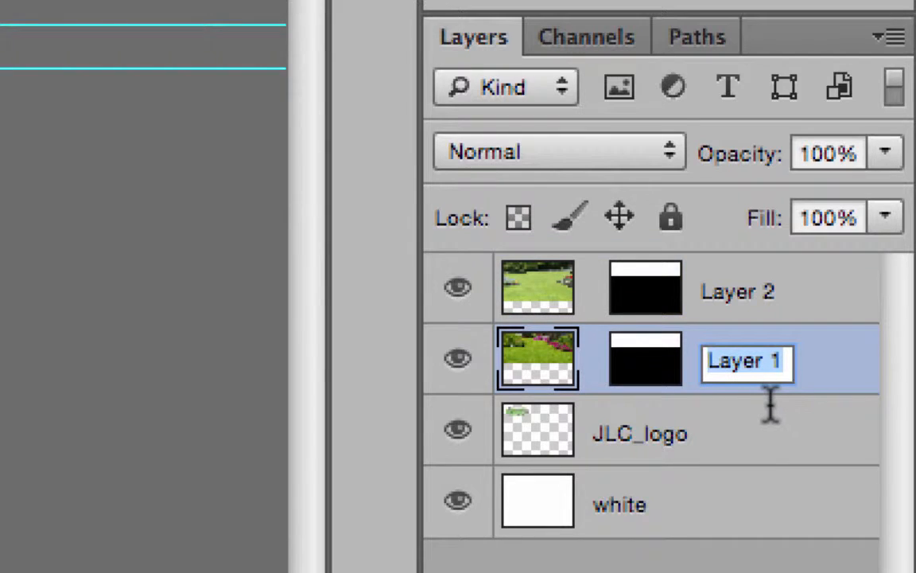
pyautogui.write('lawn1')
pyautogui.press('Return')
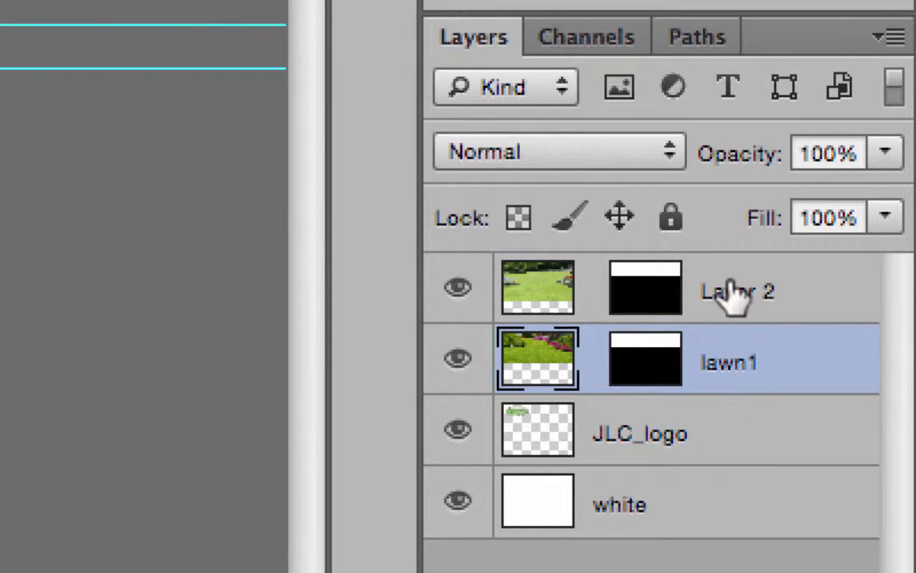
pyautogui.doubleClick(745, 318)
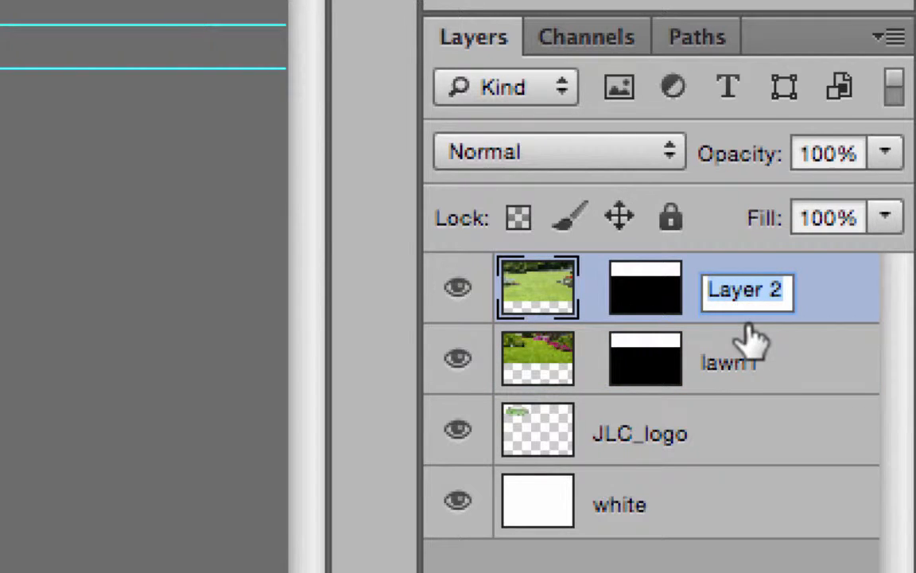
pyautogui.write('lawn2')
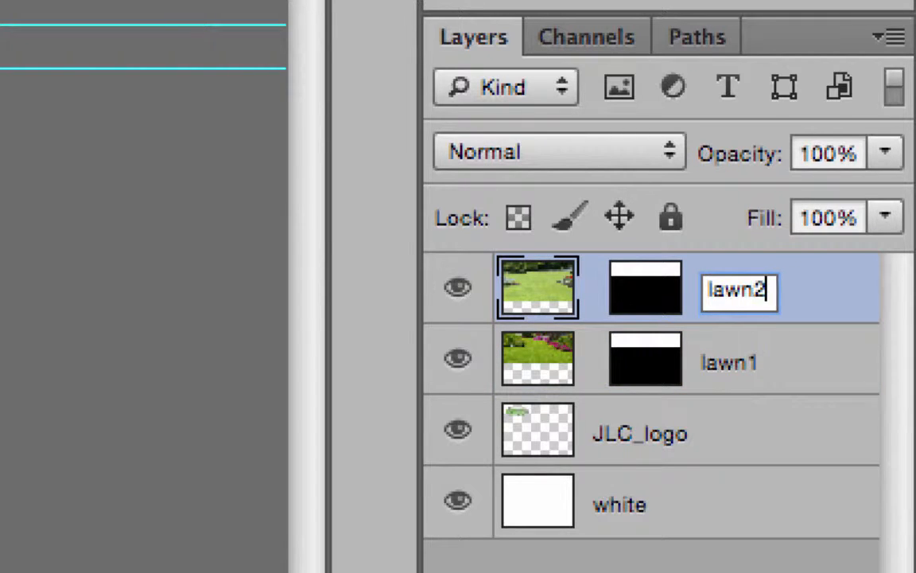
pyautogui.press('Return')
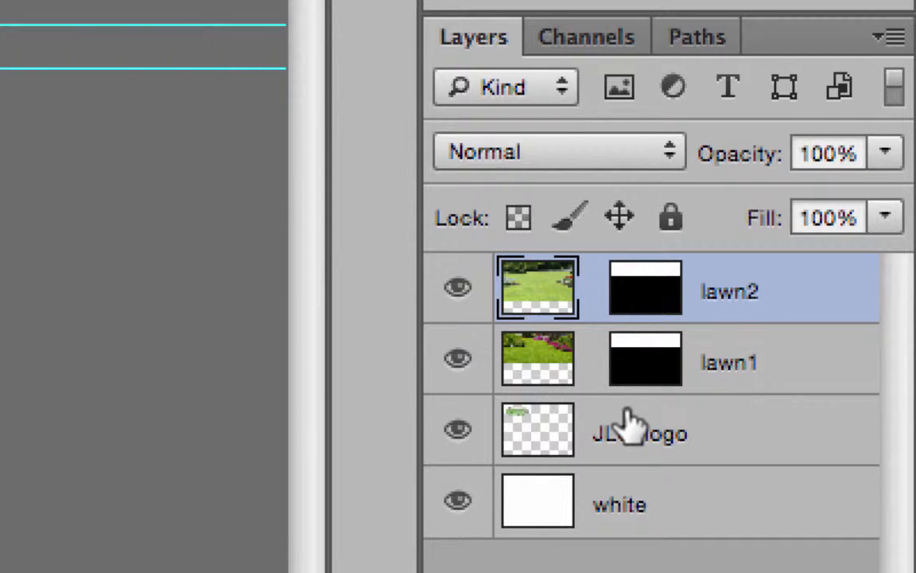
# - Move the JLC_logo layer to the top of the layer stack and hide the lawn2 layer
pyautogui.click(592, 288)
pyautogui.click(590, 288)
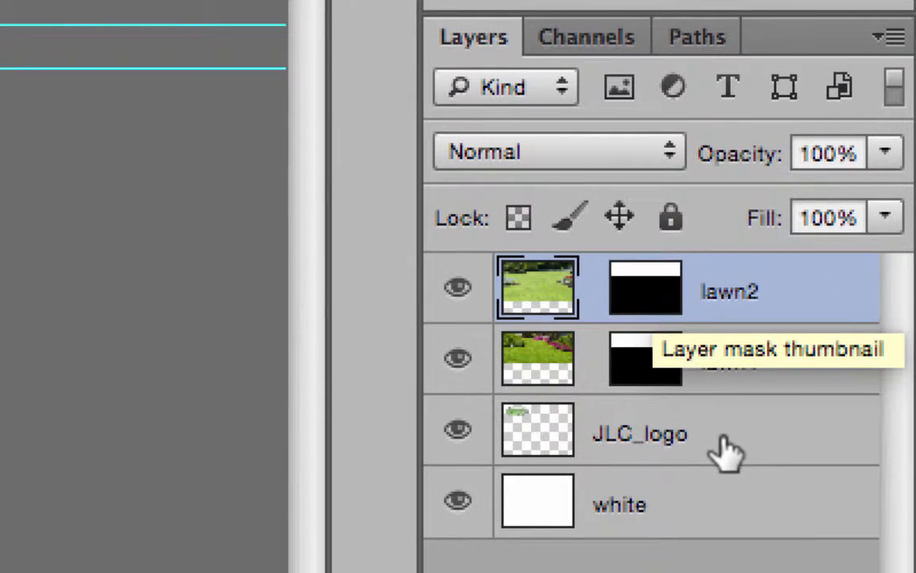
pyautogui.moveTo(727, 451); pyautogui.dragTo(738, 267)
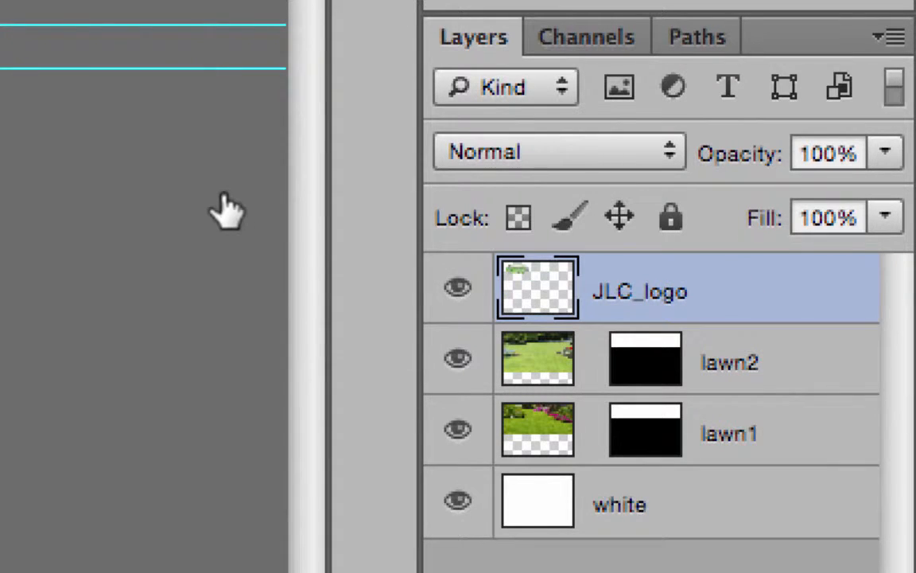
pyautogui.click(457, 359)
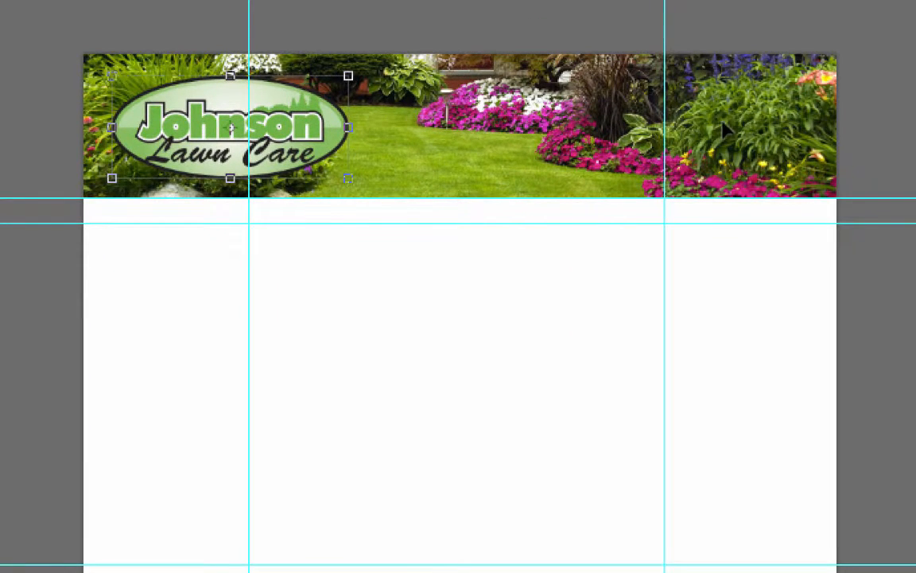
# - Move the Johnson Lawn Care logo to the right end of the header, vertically centred over the lawn photo
pyautogui.moveTo(266, 118); pyautogui.dragTo(739, 144)
pyautogui.hotkey('ctrl', 't')
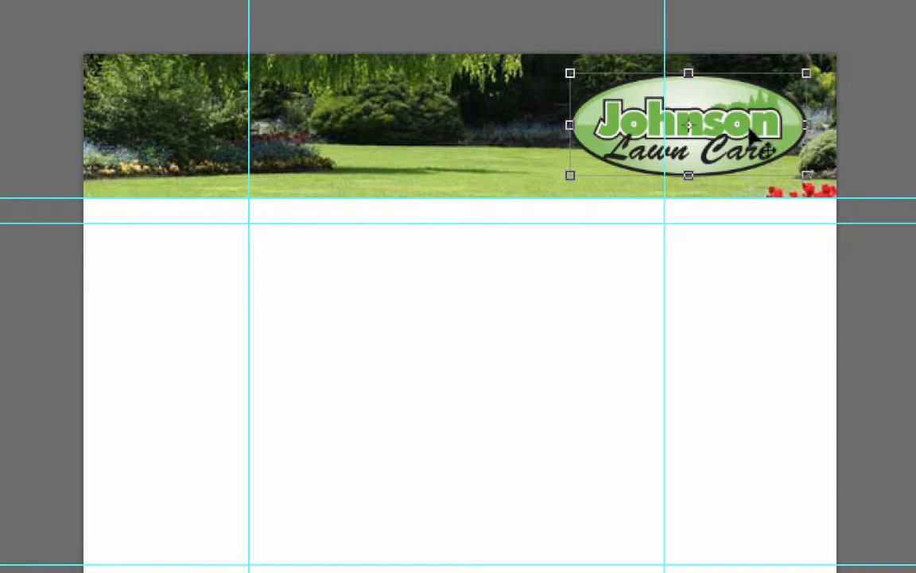
pyautogui.moveTo(738, 121); pyautogui.dragTo(110, 123)
pyautogui.moveTo(203, 52); pyautogui.dragTo(213, 54)
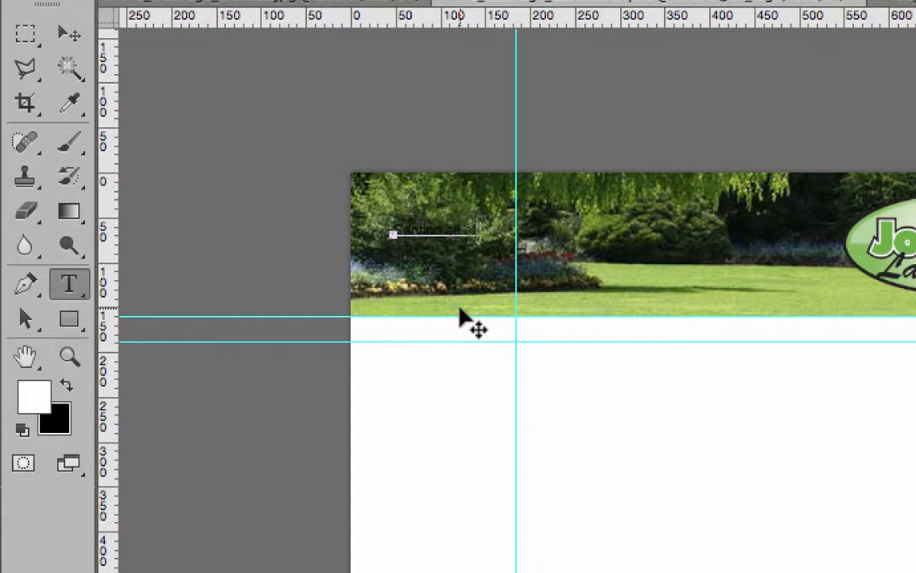
# - Write the tagline "Serving all of your lawn carre needs" over the hedges of the header photo
pyautogui.write('you')
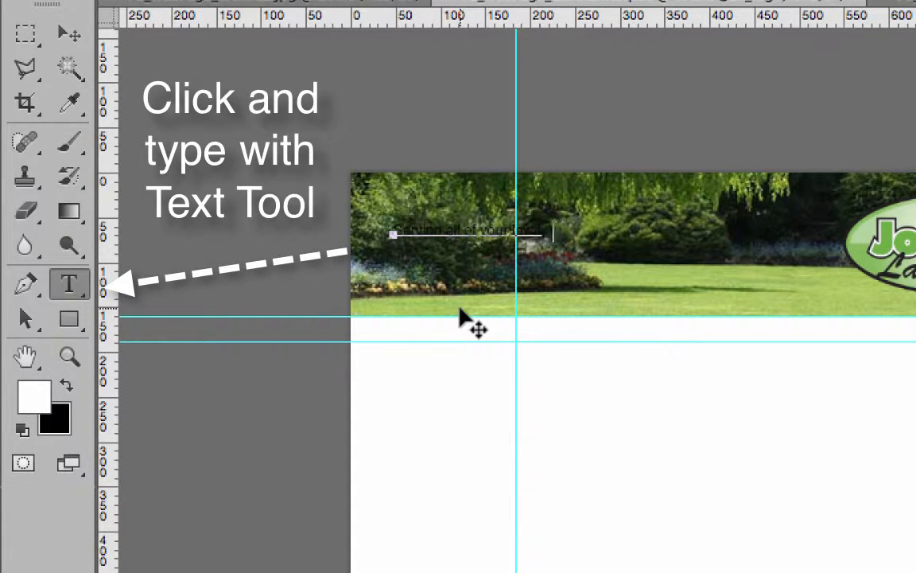
pyautogui.write('r lawn care needs')
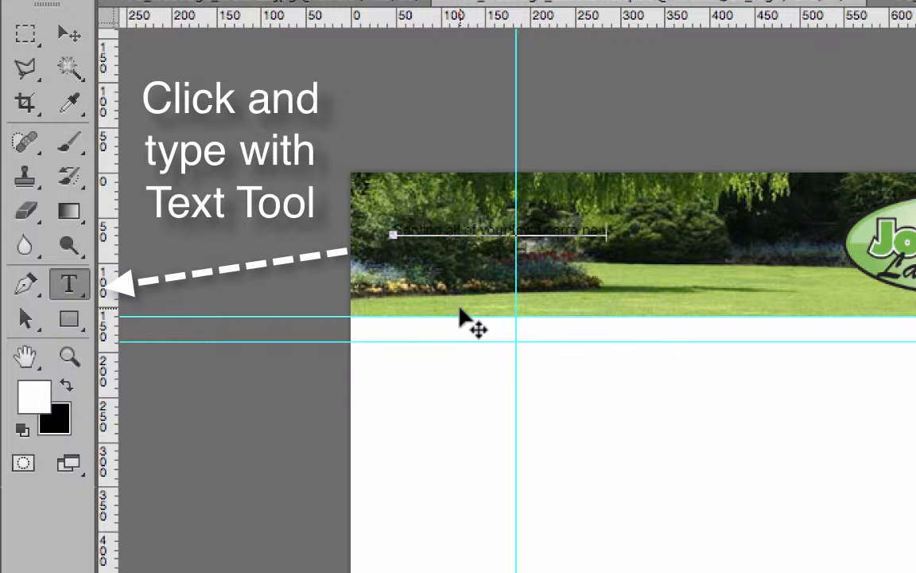
pyautogui.click(72, 33)
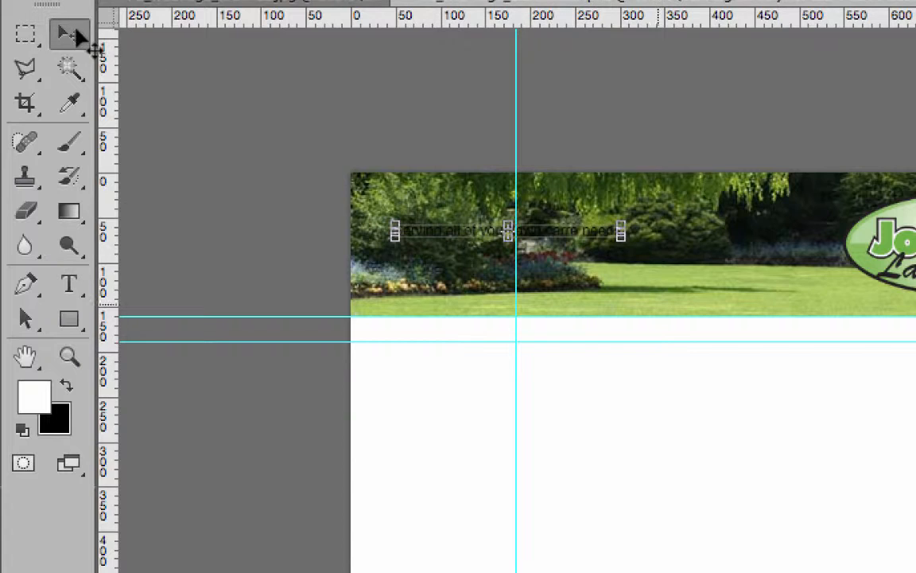
# - Change the tagline's text color to white
pyautogui.click(69, 283)
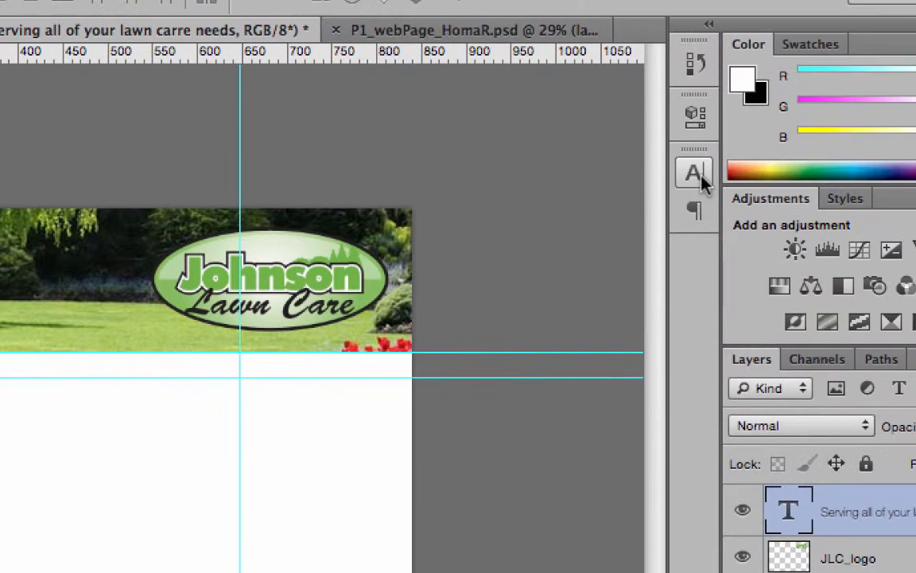
pyautogui.click(694, 174)
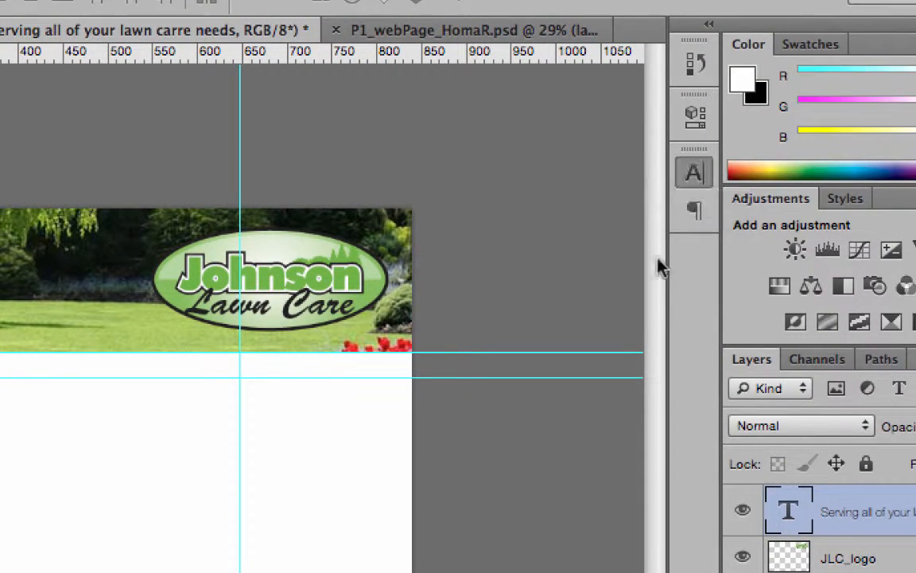
pyautogui.click(620, 311)
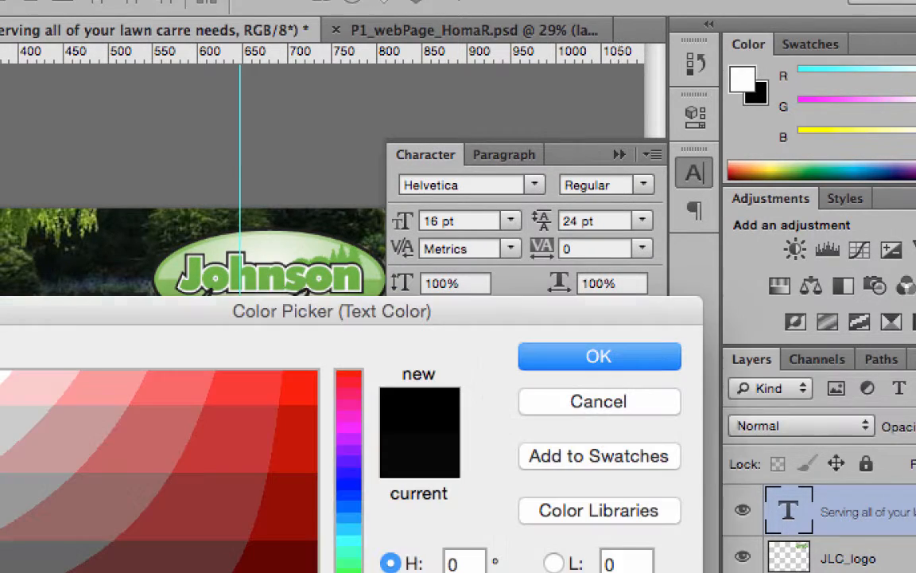
pyautogui.click(4, 376)
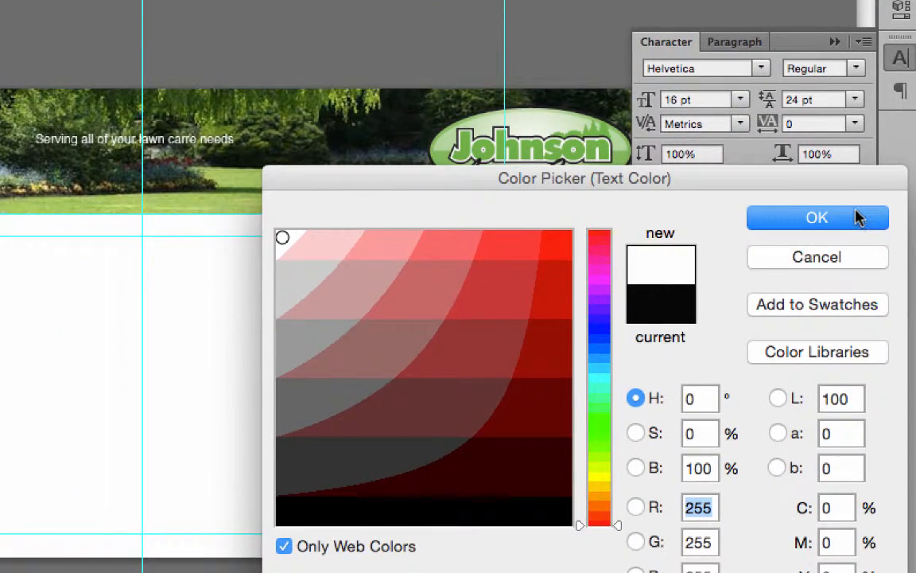
pyautogui.click(859, 218)
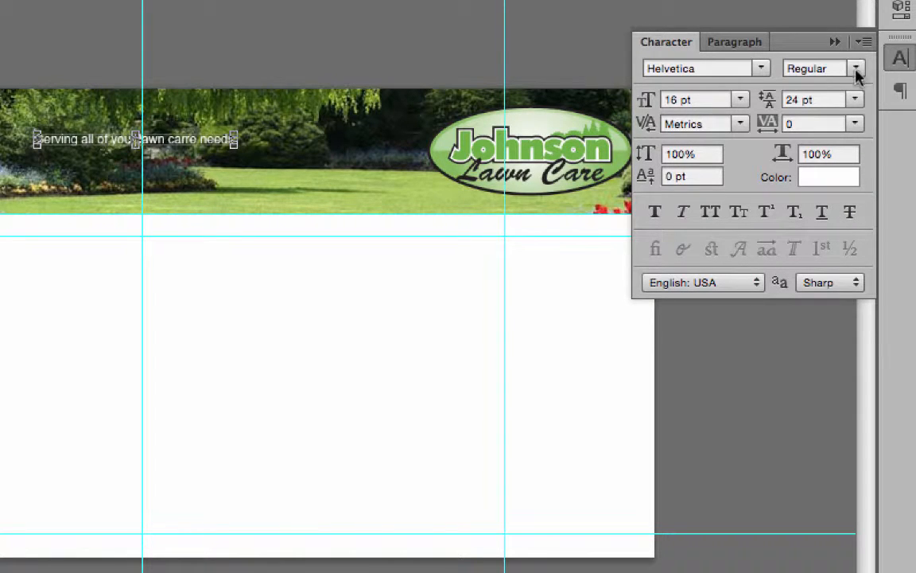
# - Enlarge the tagline to 31 pt and shift it so it fits on the header photo beside the logo
pyautogui.click(858, 70)
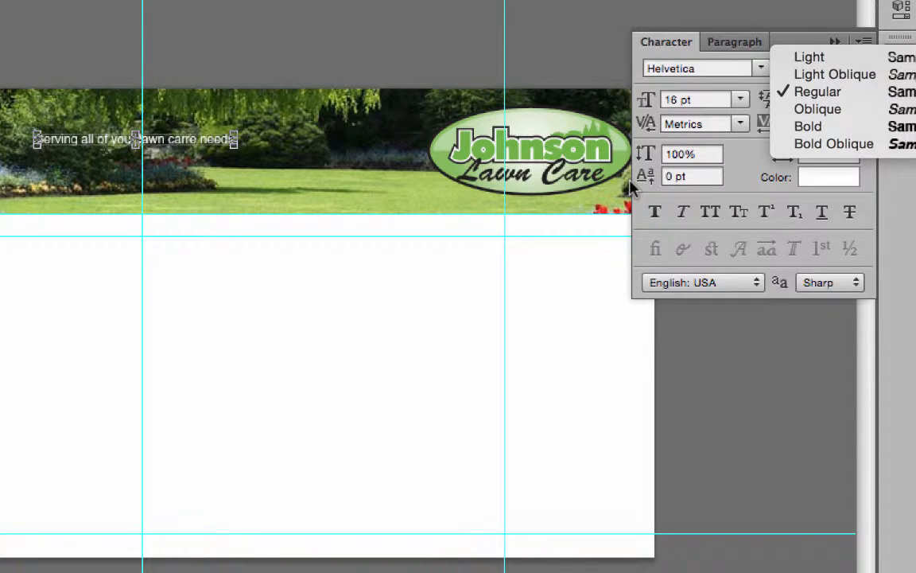
pyautogui.click(528, 90)
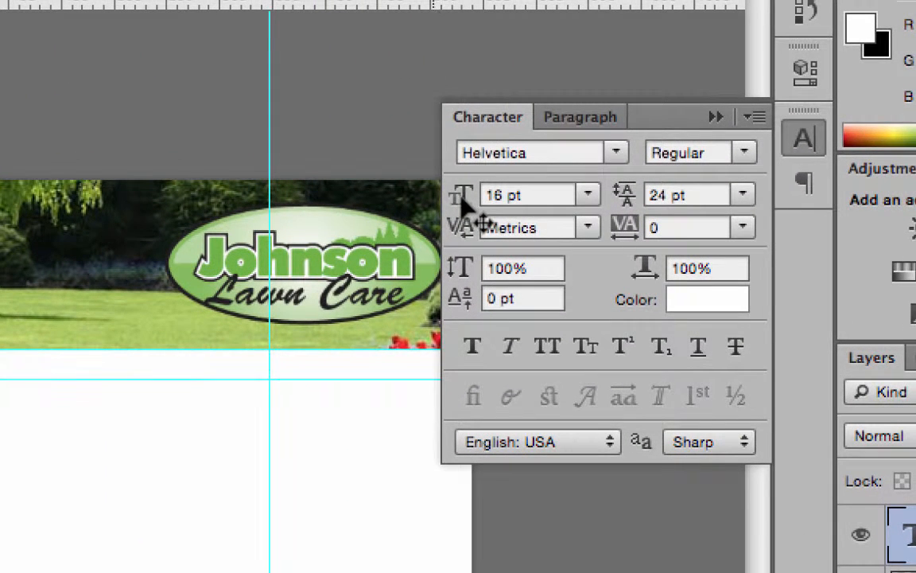
pyautogui.moveTo(475, 203); pyautogui.dragTo(102, 231)
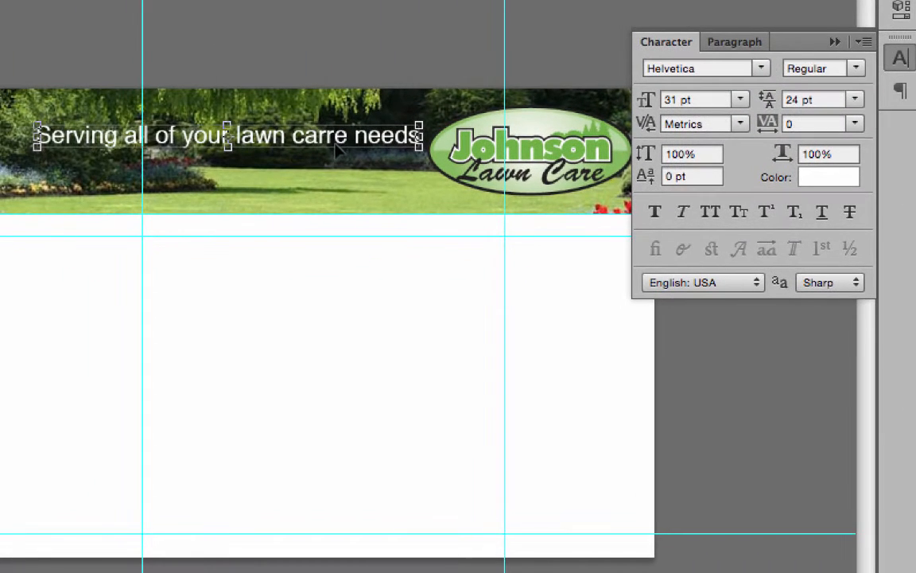
pyautogui.moveTo(333, 151); pyautogui.dragTo(313, 147)
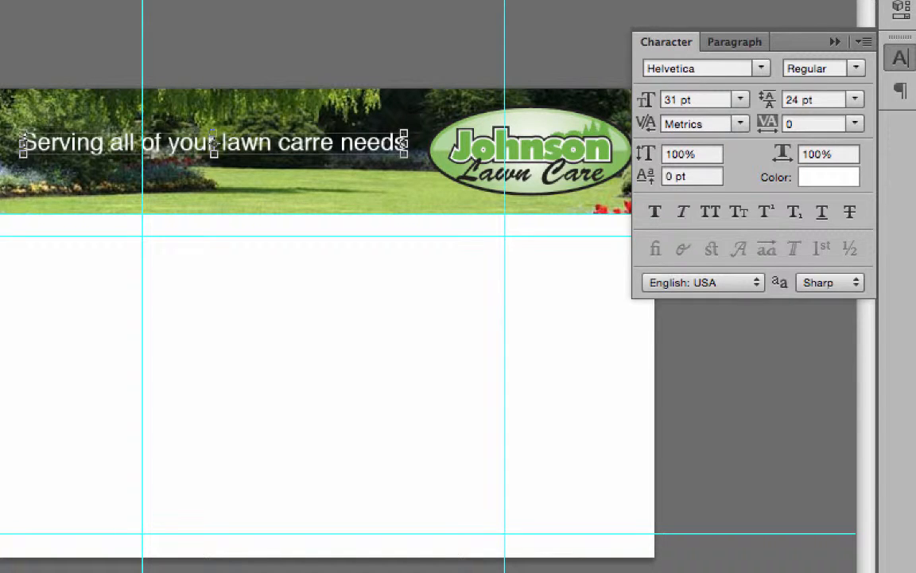
# - Correct the misspelled word "carre" in the tagline to "care"
pyautogui.press('t')
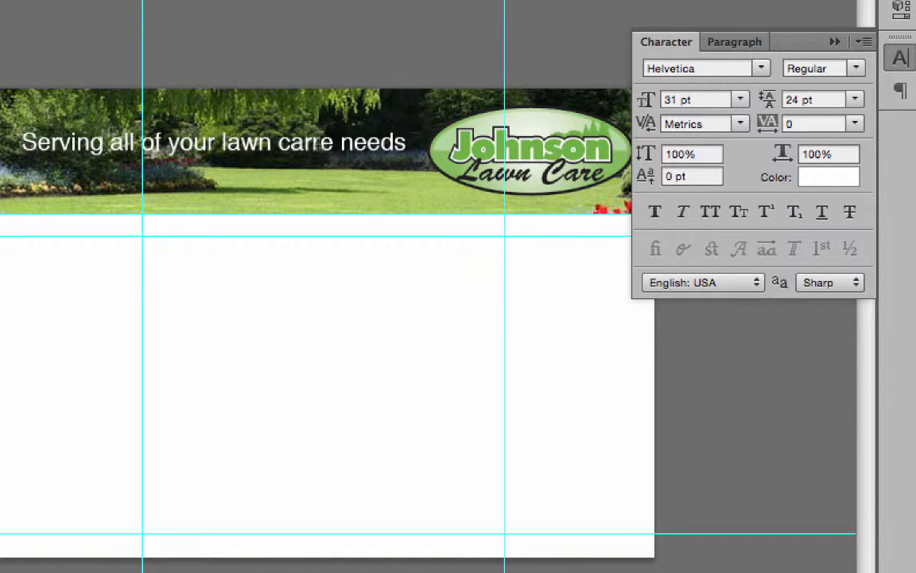
pyautogui.click(336, 135)
pyautogui.press('BackSpace')
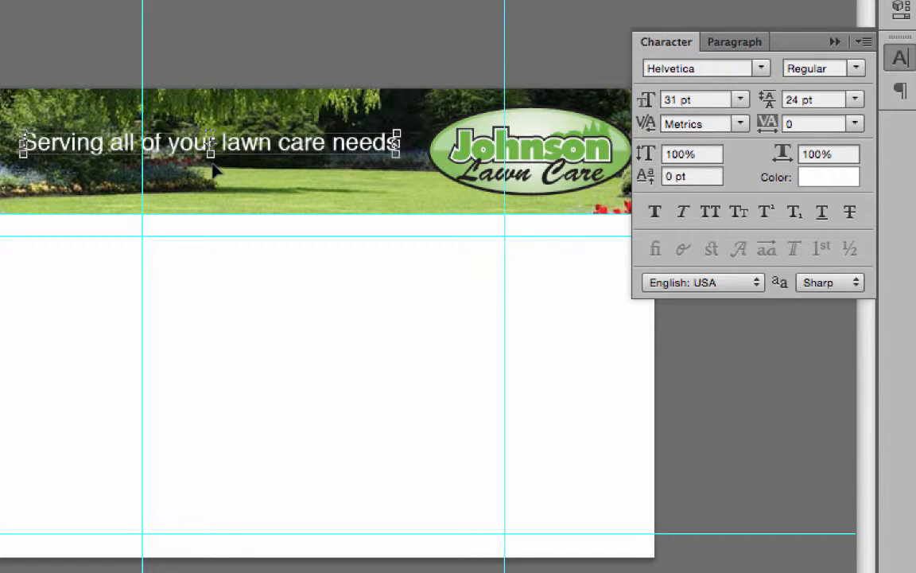
# - Nudge the tagline down by 8 px on the header photo
pyautogui.press('Down')
pyautogui.press('Down')
pyautogui.press('Down')
pyautogui.press('Down')
pyautogui.press('Down')
pyautogui.press('Down')
pyautogui.press('Down')
pyautogui.press('Down')
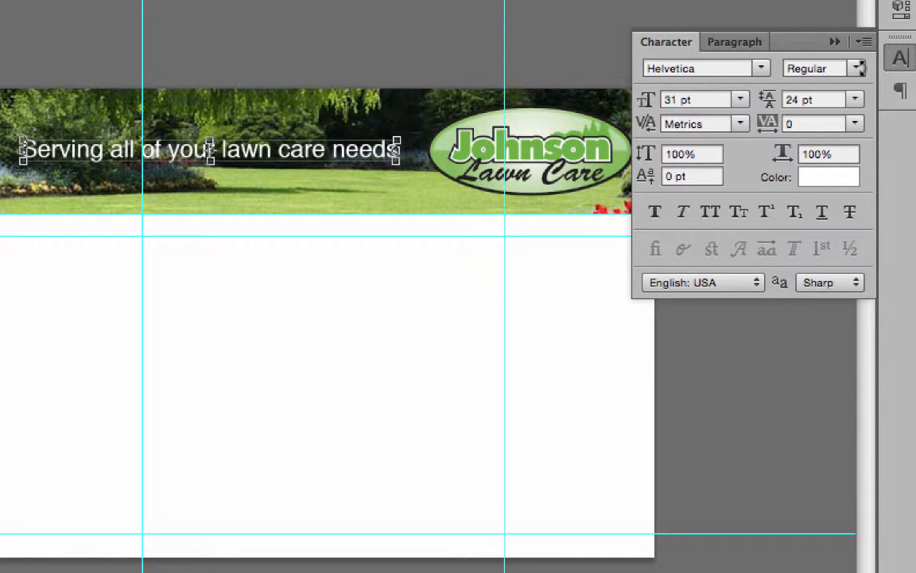
# - Set the tagline's font style to Bold and its size to 28 pt
pyautogui.click(856, 72)
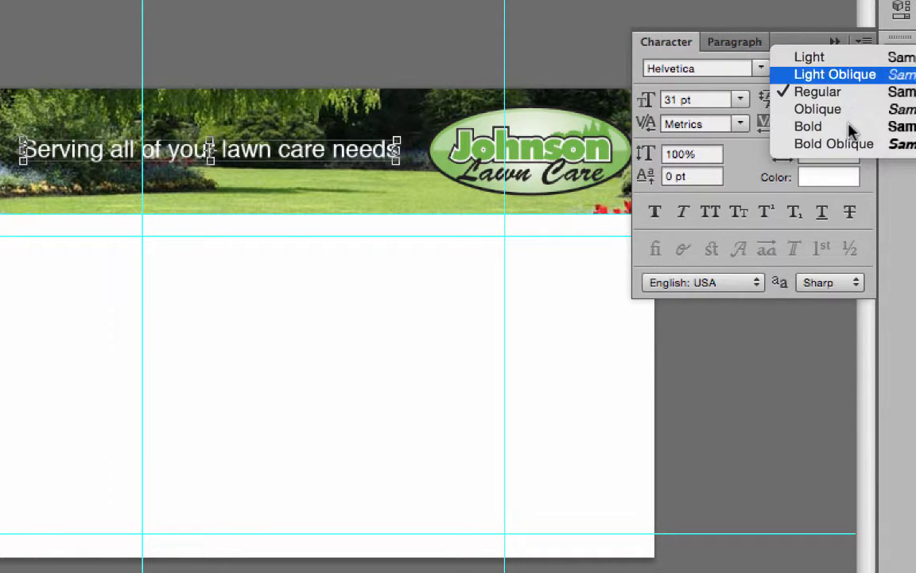
pyautogui.click(848, 127)
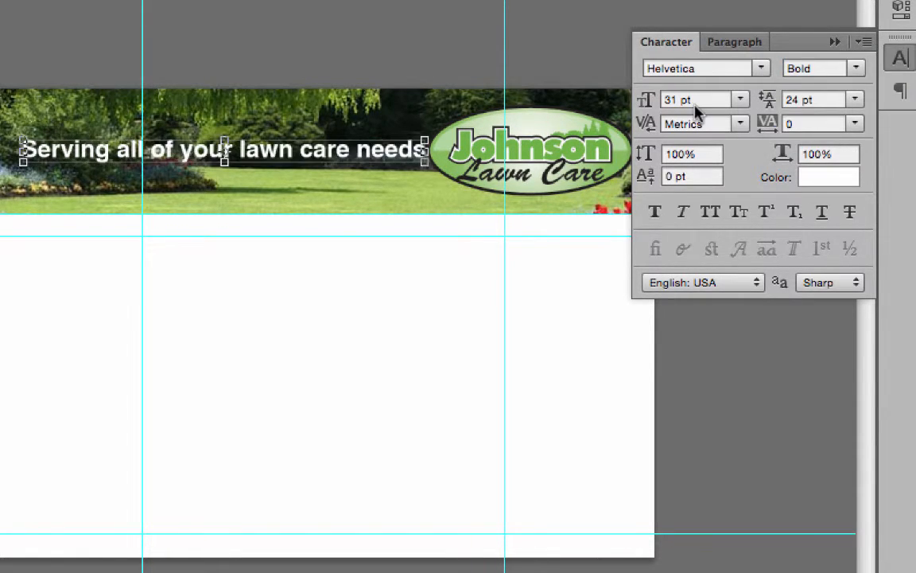
pyautogui.click(632, 90)
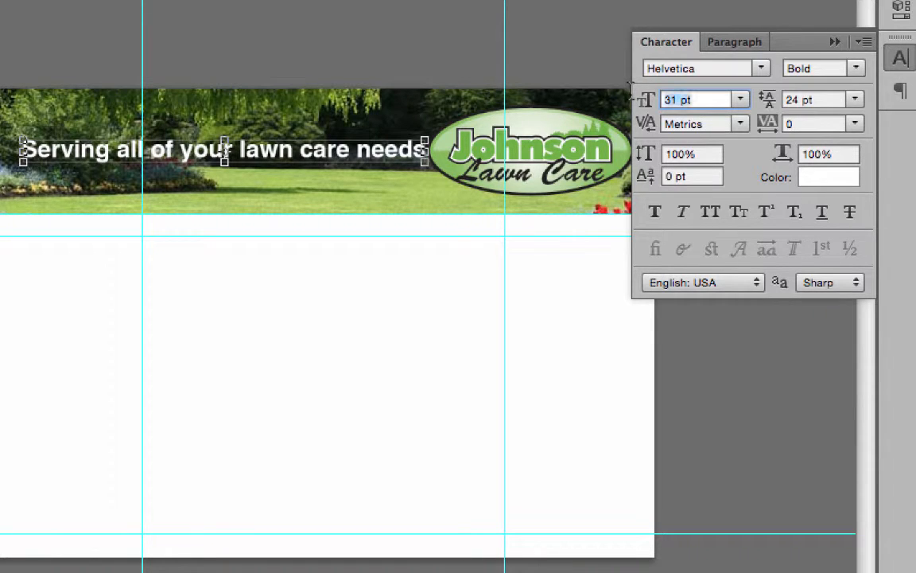
pyautogui.write('28')
pyautogui.press('Return')
# - Shift the tagline slightly until it aligns with the vertical centre of the Johnson Lawn Care logo, then deselect it
pyautogui.click(339, 147)
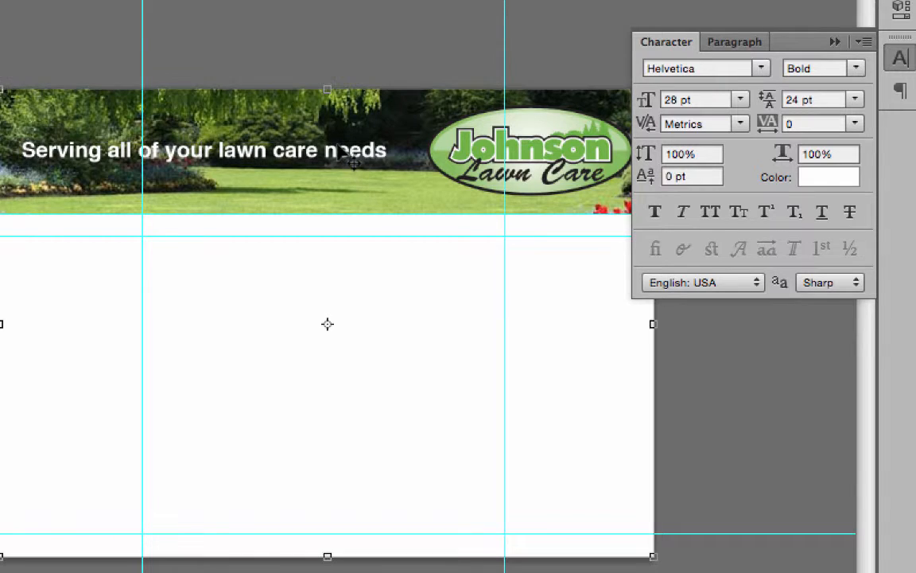
pyautogui.moveTo(338, 159)
pyautogui.mouseDown()
pyautogui.moveTo(338, 172)
pyautogui.moveTo(337, 161)
pyautogui.mouseUp()
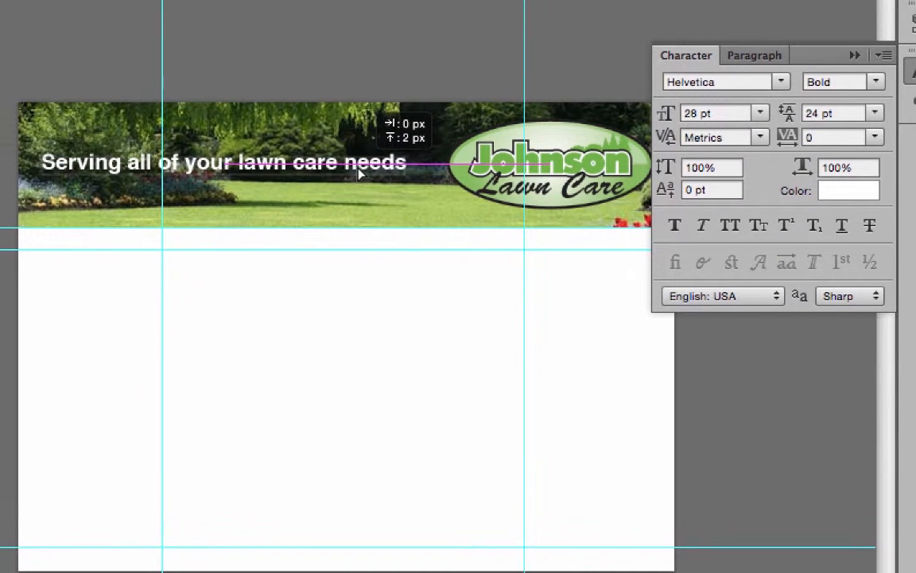
pyautogui.moveTo(380, 189); pyautogui.dragTo(380, 188)
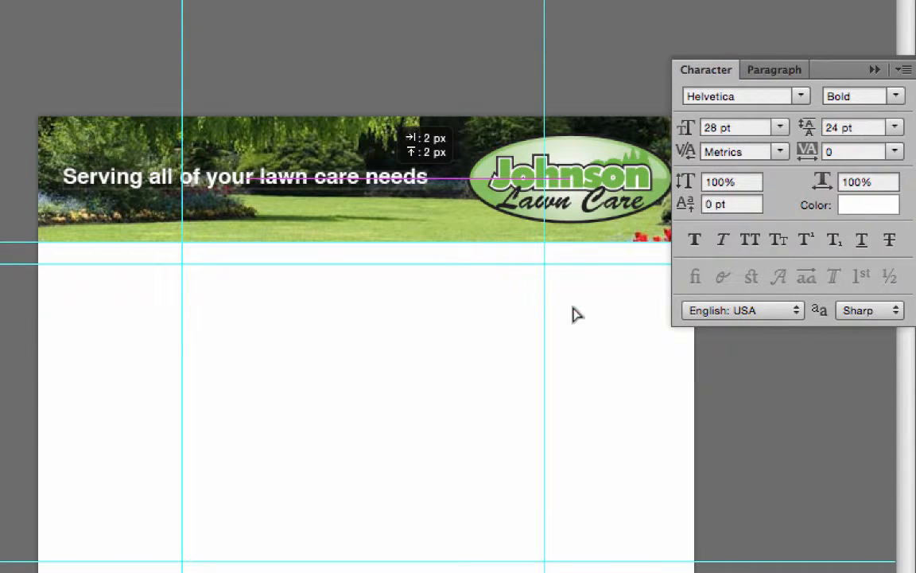
pyautogui.click(461, 48)
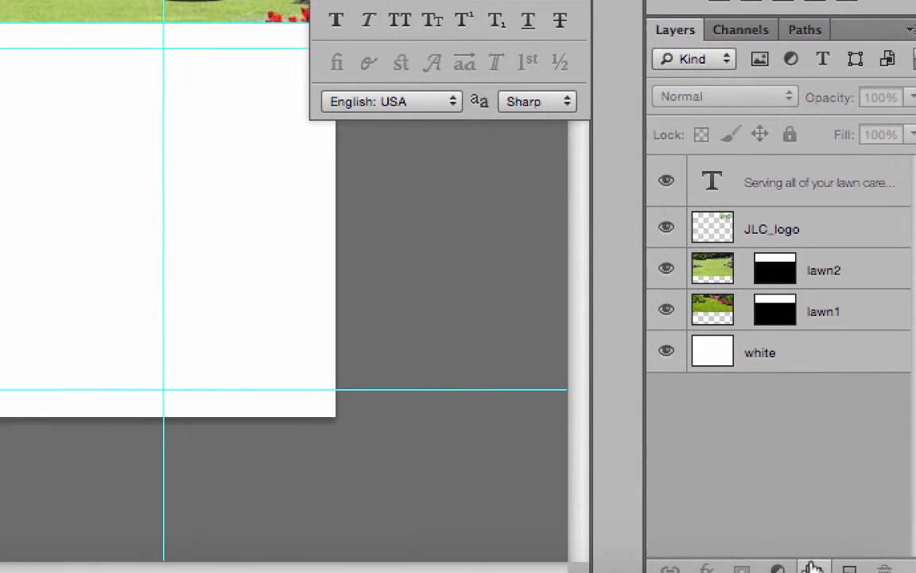
pyautogui.click(812, 569)
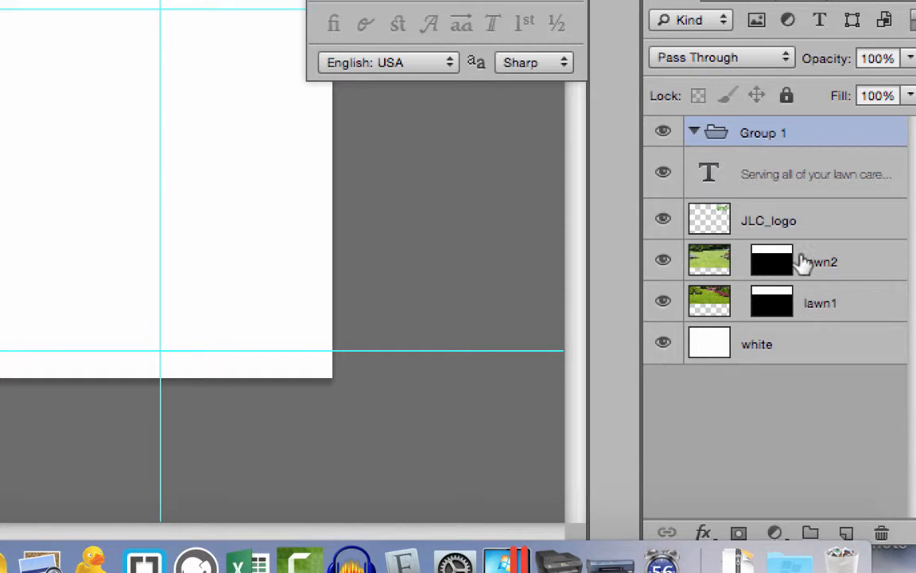
pyautogui.moveTo(798, 174)
pyautogui.mouseDown()
pyautogui.moveTo(777, 132)
pyautogui.moveTo(800, 173)
pyautogui.moveTo(808, 133)
pyautogui.moveTo(798, 187)
pyautogui.mouseUp()
pyautogui.click(796, 185)
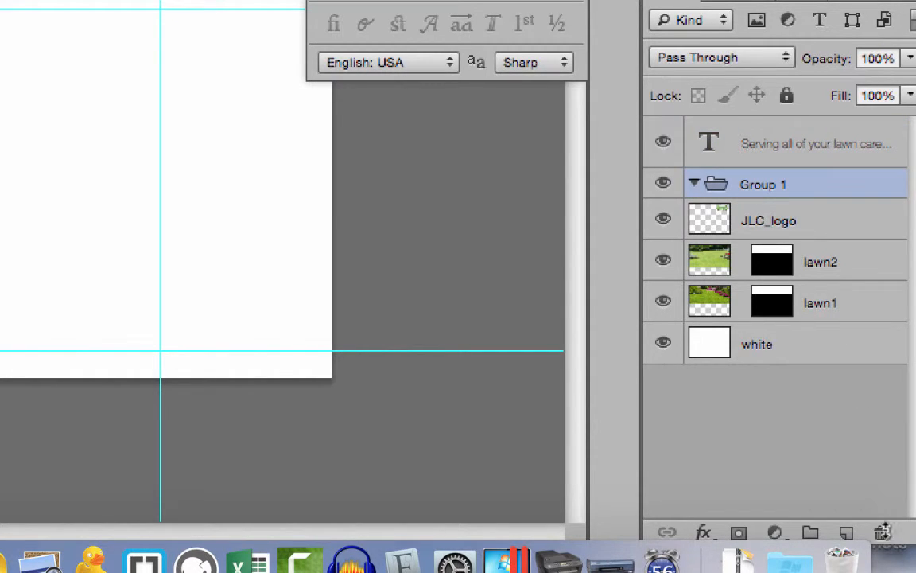
pyautogui.press('super+shift+g')
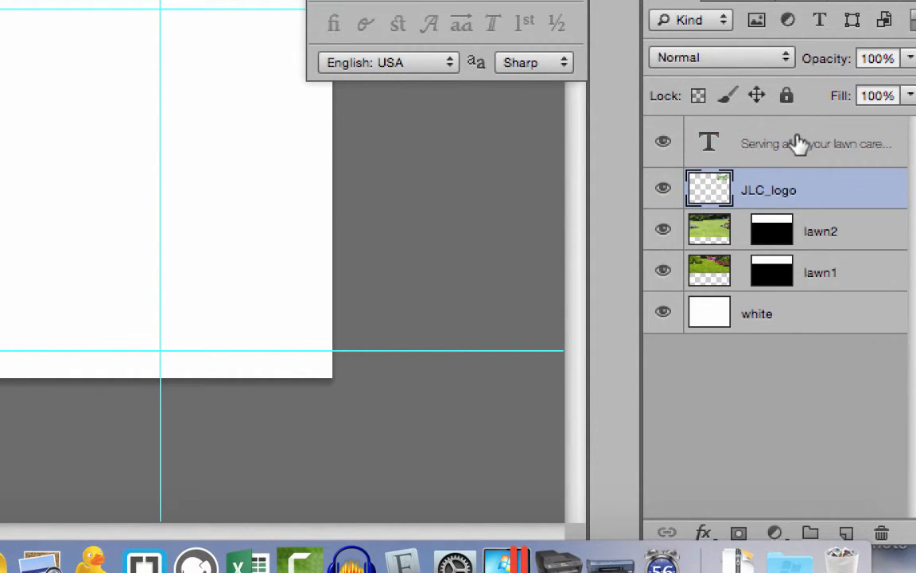
# - Group the tagline text, JLC_logo, lawn2 and lawn1 layers together, leaving out the white layer
pyautogui.click(799, 143)
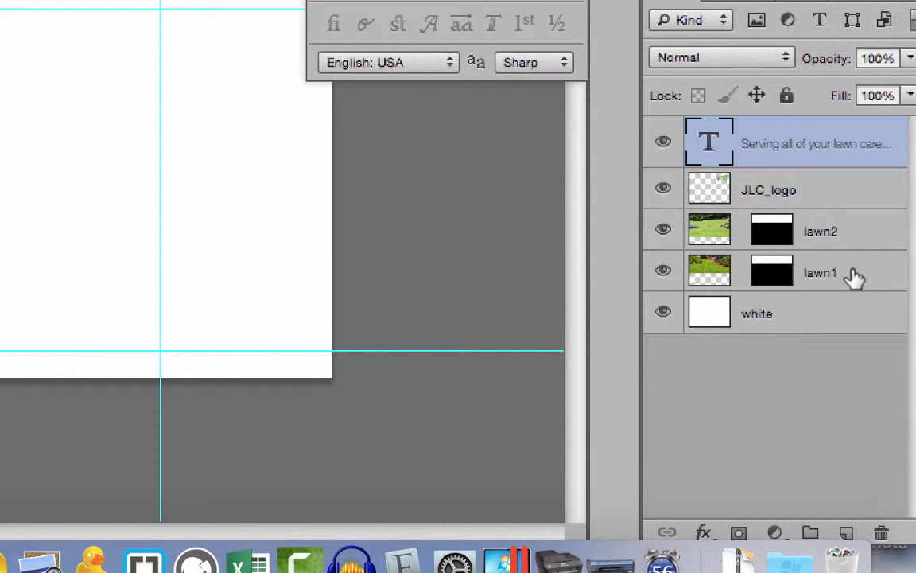
pyautogui.keyDown('shift'); pyautogui.click(855, 276); pyautogui.keyUp('shift')
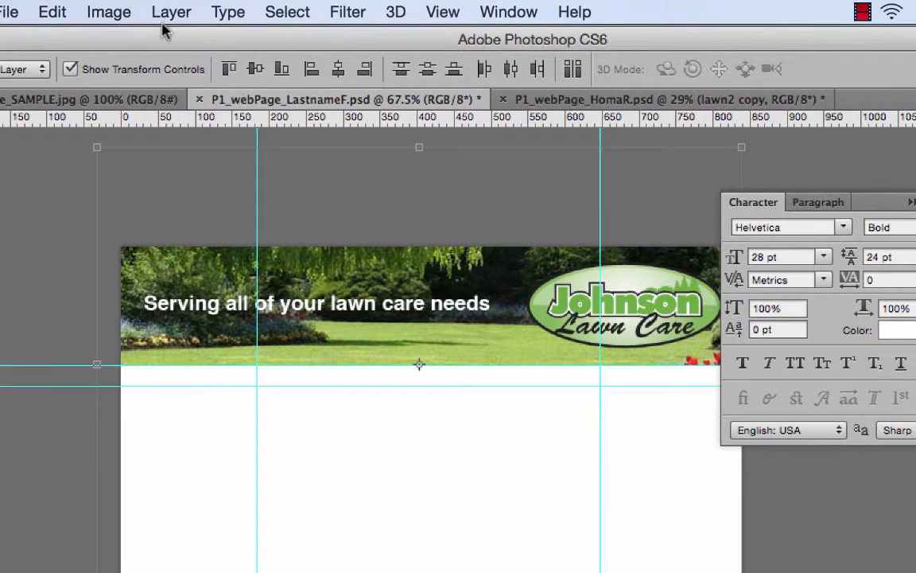
pyautogui.click(169, 17)
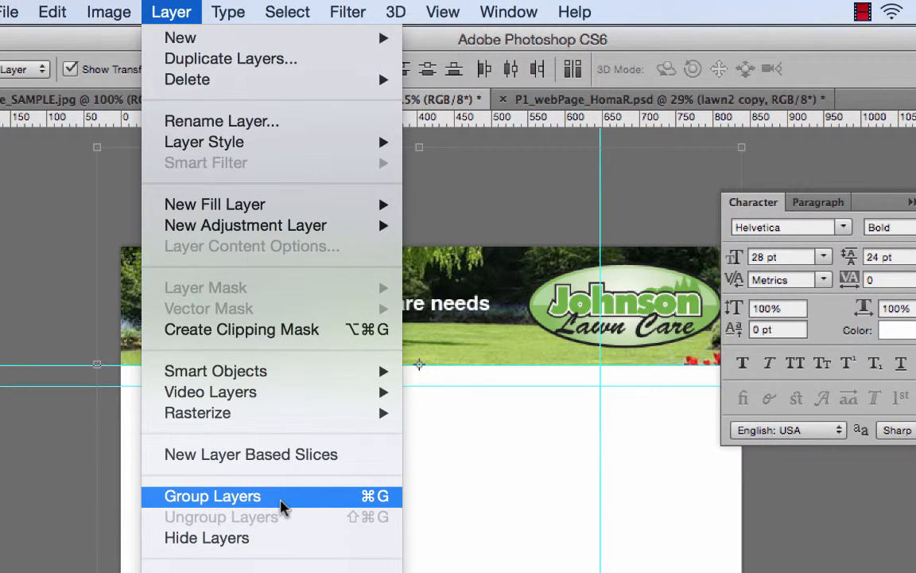
pyautogui.click(281, 496)
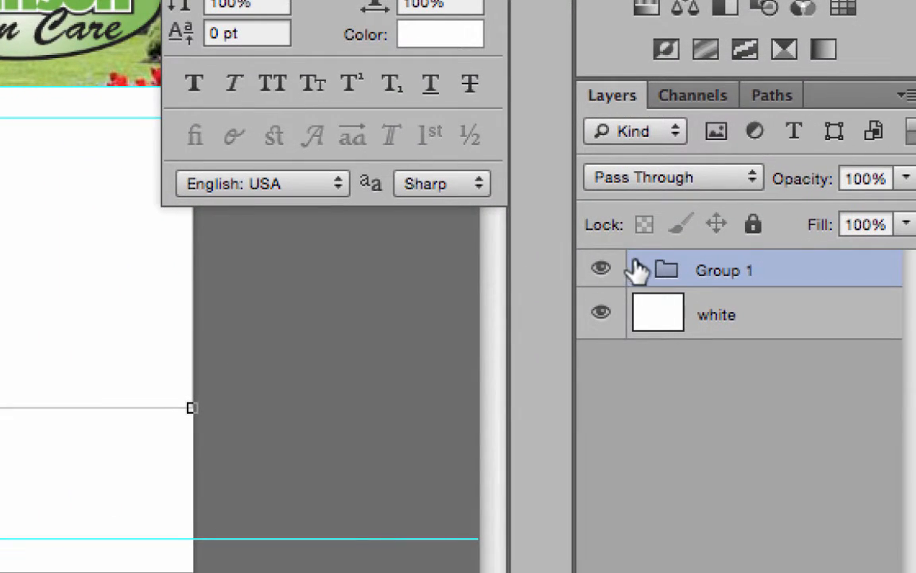
# - Rename the new layer group as header, check the layers it contains and leave it collapsed
pyautogui.click(683, 294)
pyautogui.click(638, 270)
pyautogui.doubleClick(730, 271)
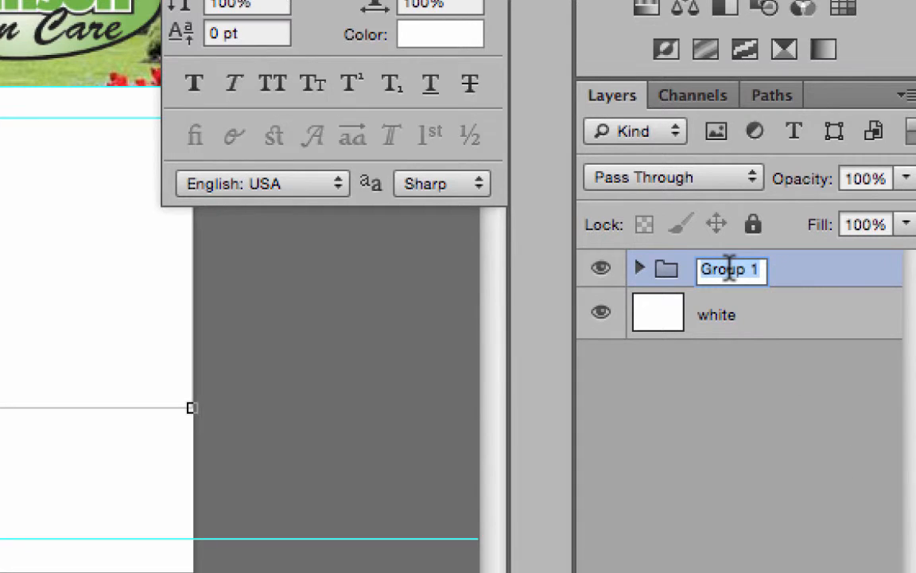
pyautogui.write('header')
pyautogui.press('Return')
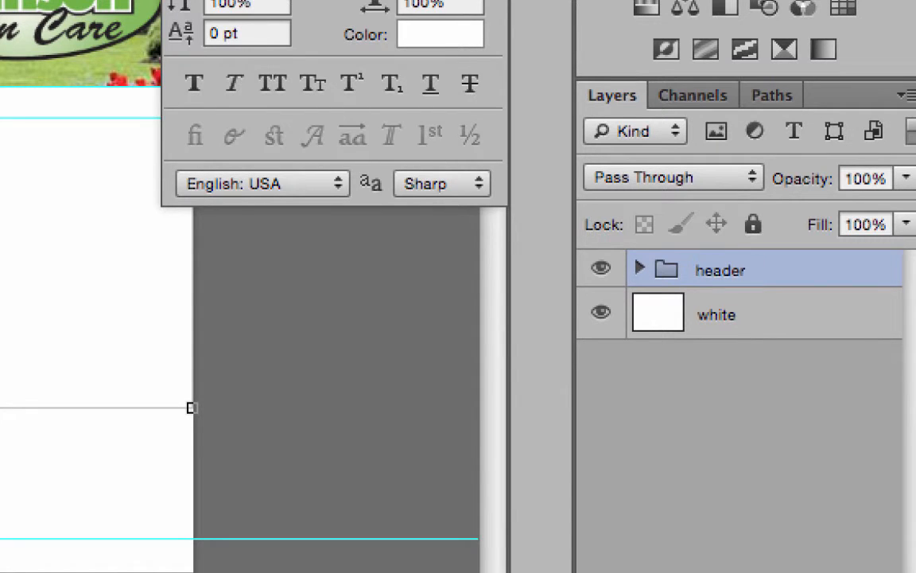
pyautogui.click(641, 271)
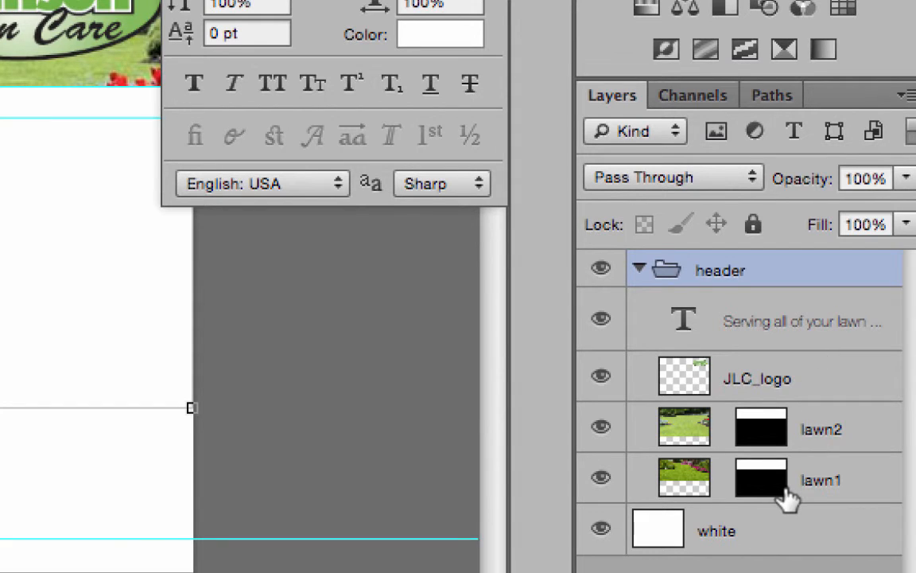
pyautogui.click(641, 270)
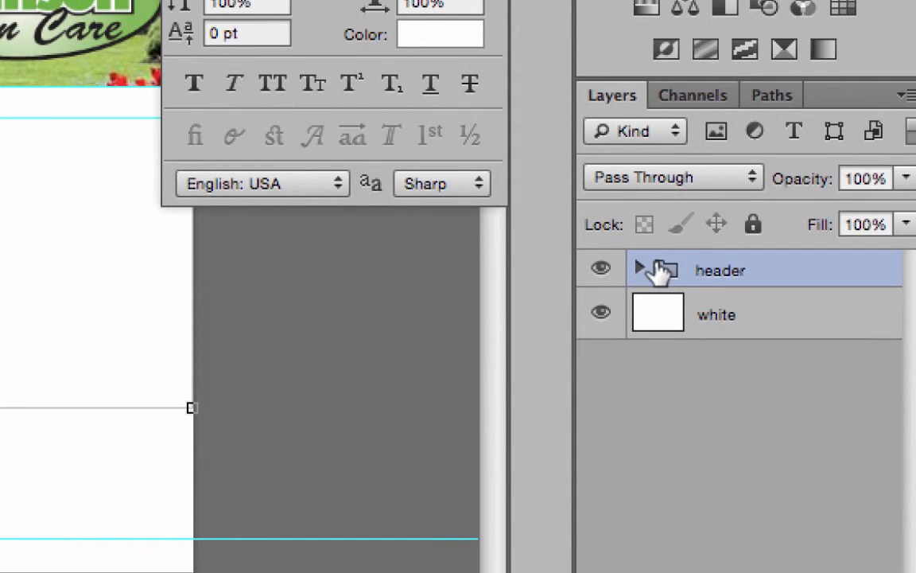